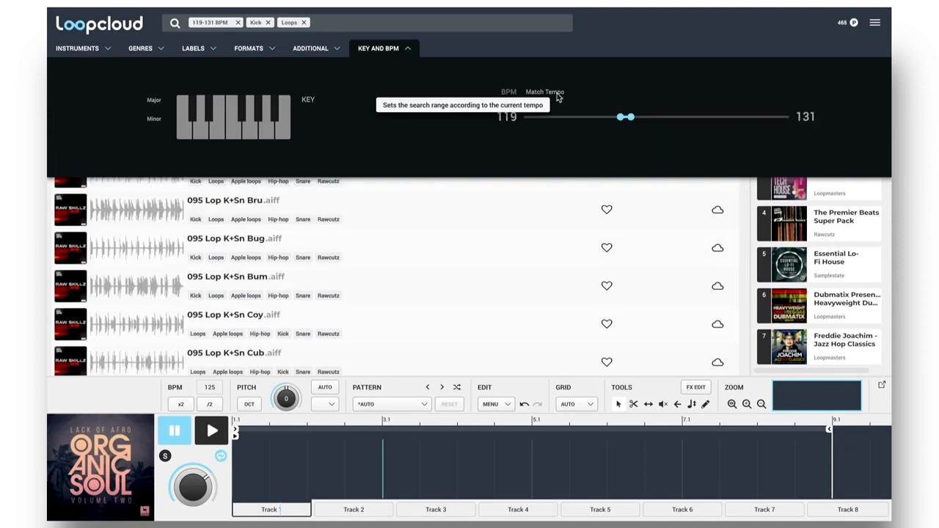
# Close the key and tempo filters and audition AJ_123_Kick_Roll.wav, HAU_126_Kickloop_Kit1.wav and HAU_126_Kickloop_Kit2.wav.
pyautogui.click(408, 50)
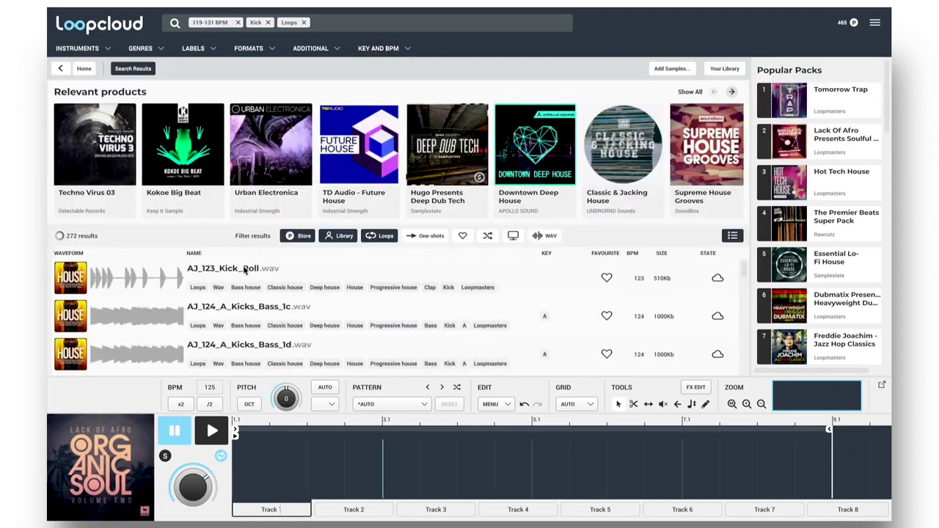
pyautogui.click(242, 270)
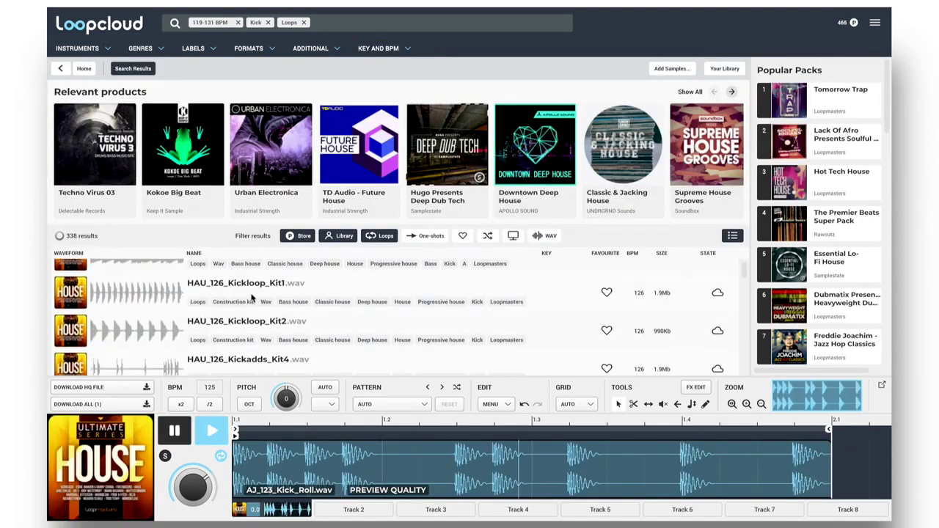
pyautogui.click(247, 290)
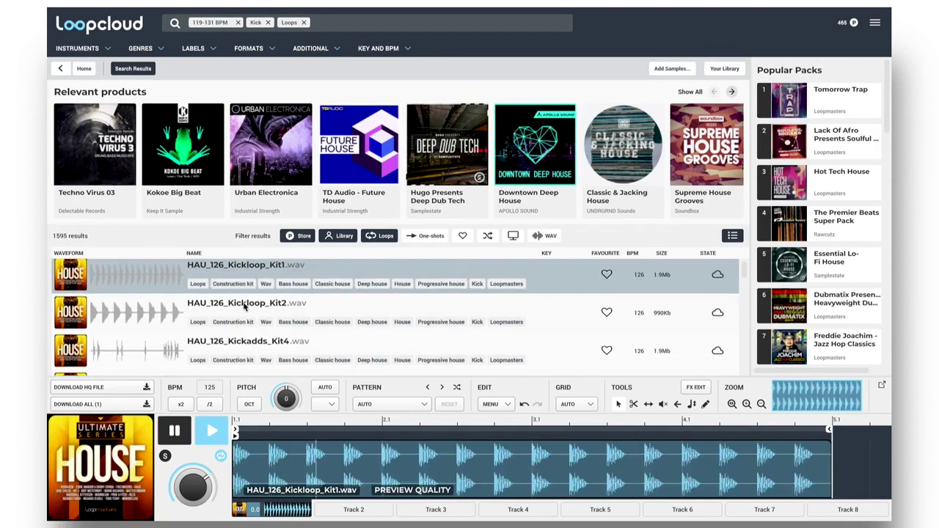
pyautogui.click(248, 308)
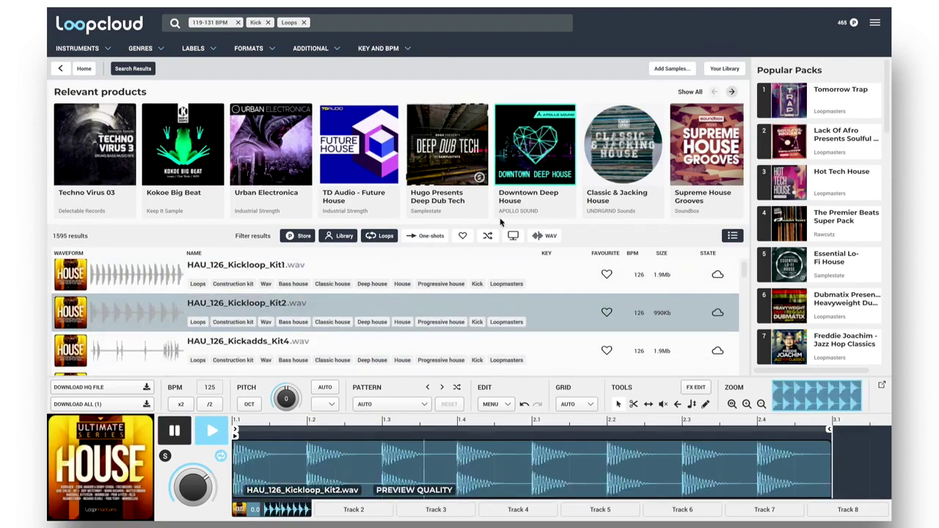
# Randomize the order of the kick loop results and preview loops from the top of the list, including V7_Kit 6_Kick_127.wav.
pyautogui.click(487, 237)
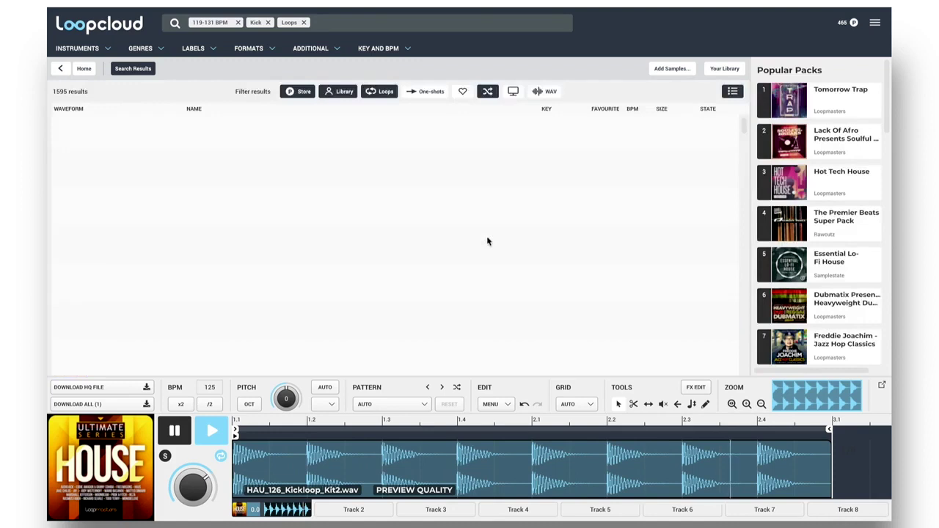
pyautogui.click(317, 292)
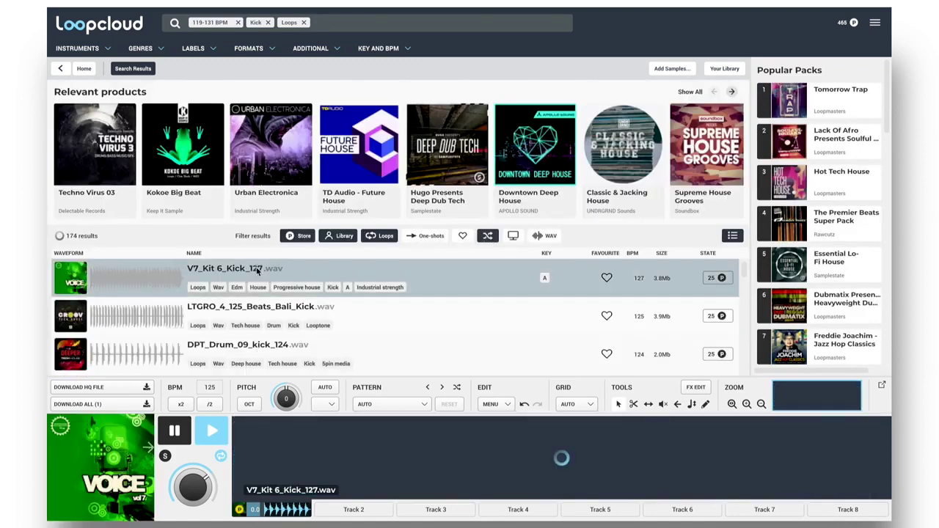
pyautogui.click(286, 309)
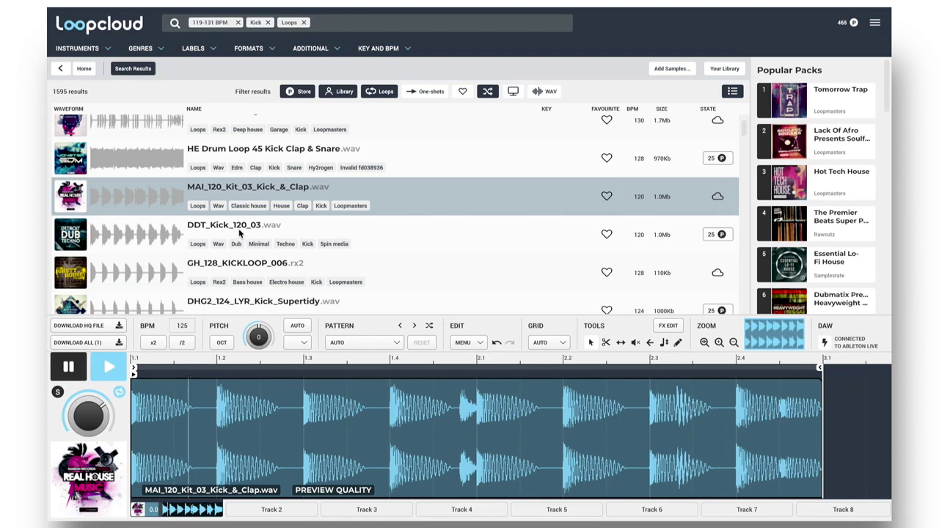
# Compare DDT_Kick_120_03.wav with MAI_120_Kit_03_Kick_&_Clap.wav by ear, then stop the preview.
pyautogui.click(239, 233)
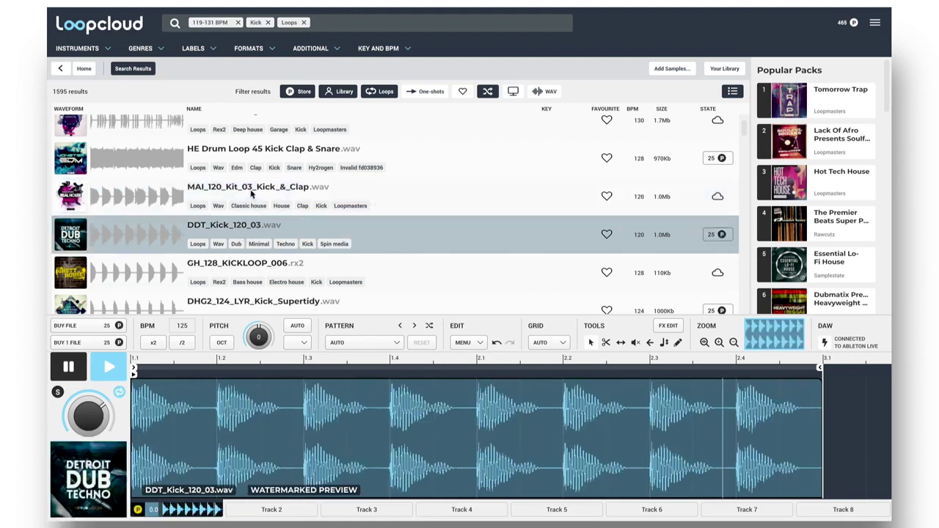
pyautogui.click(250, 193)
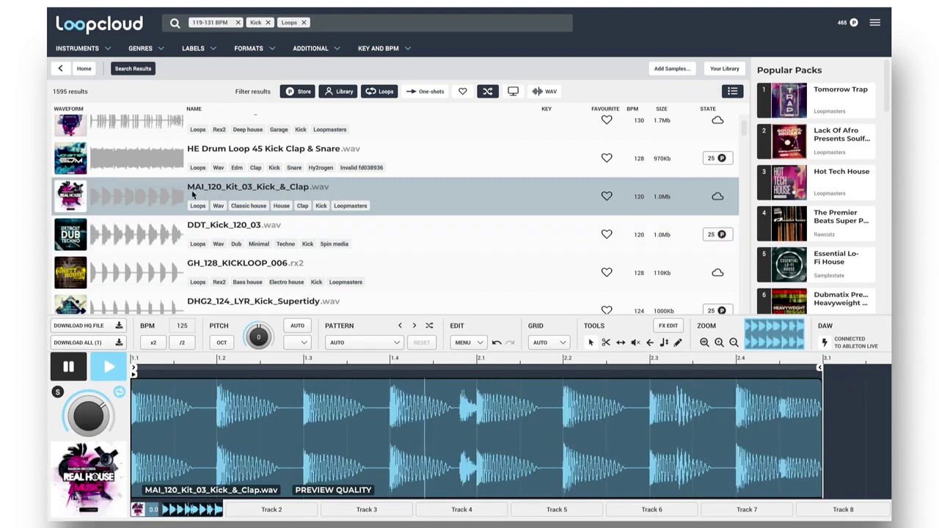
pyautogui.press('space')
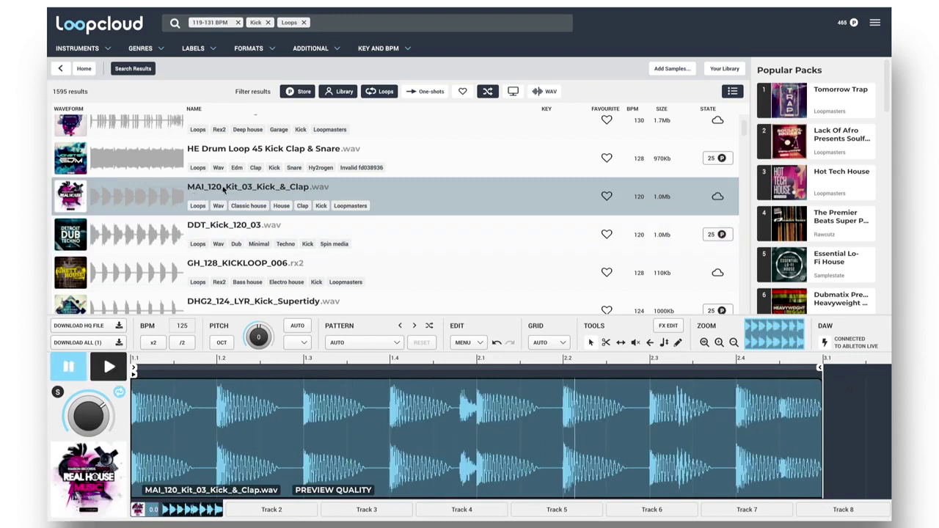
# Place MAI_120_Kit_03_Kick_&_Clap.wav in the first clip slot of track 2 in Ableton Live, play it and show its clip details.
pyautogui.moveTo(225, 188); pyautogui.dragTo(195, 185)
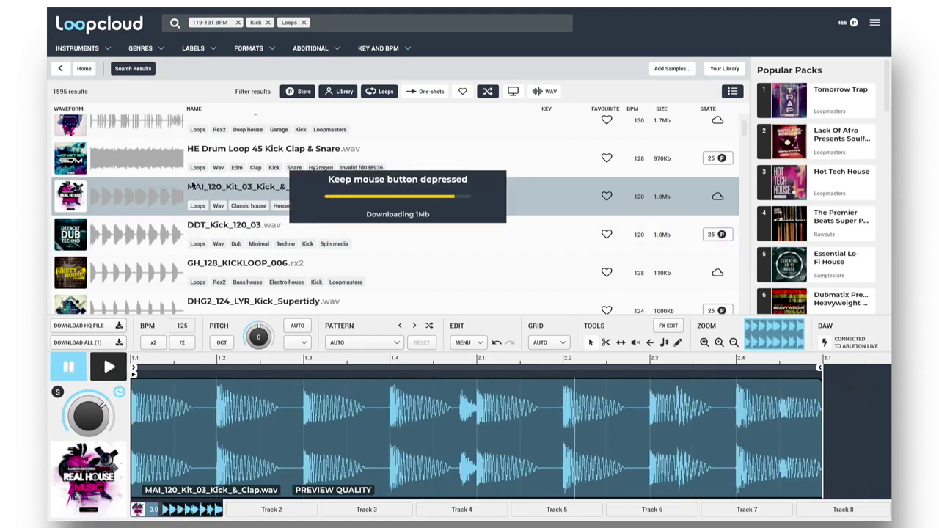
pyautogui.moveTo(139, 173); pyautogui.dragTo(105, 167)
pyautogui.moveTo(48, 166); pyautogui.dragTo(136, 47)
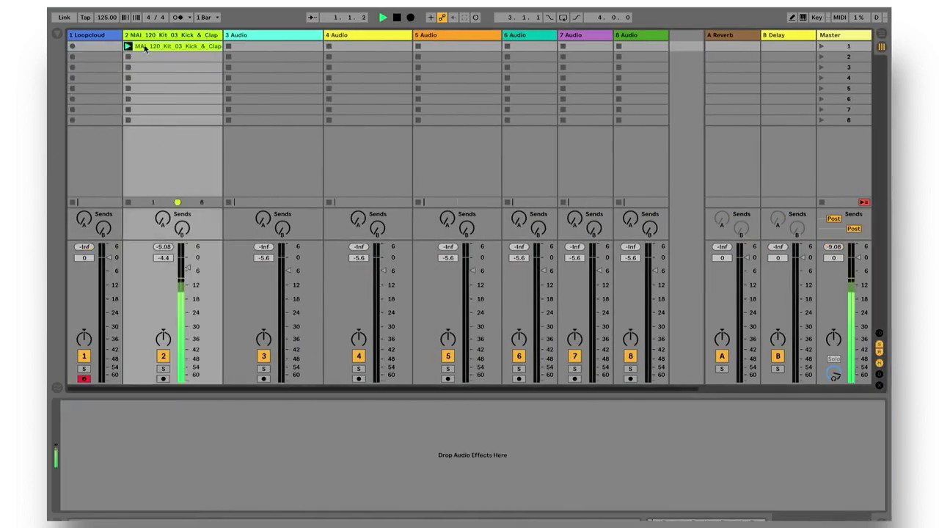
pyautogui.click(157, 48)
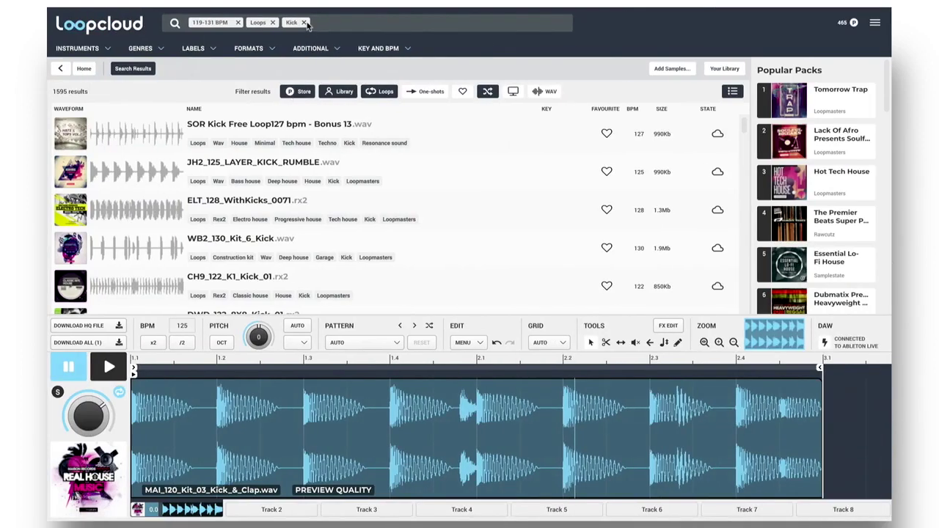
# Switch back to Loopcloud and replace the Kick filter with the Synth bass instrument filter.
pyautogui.click(304, 23)
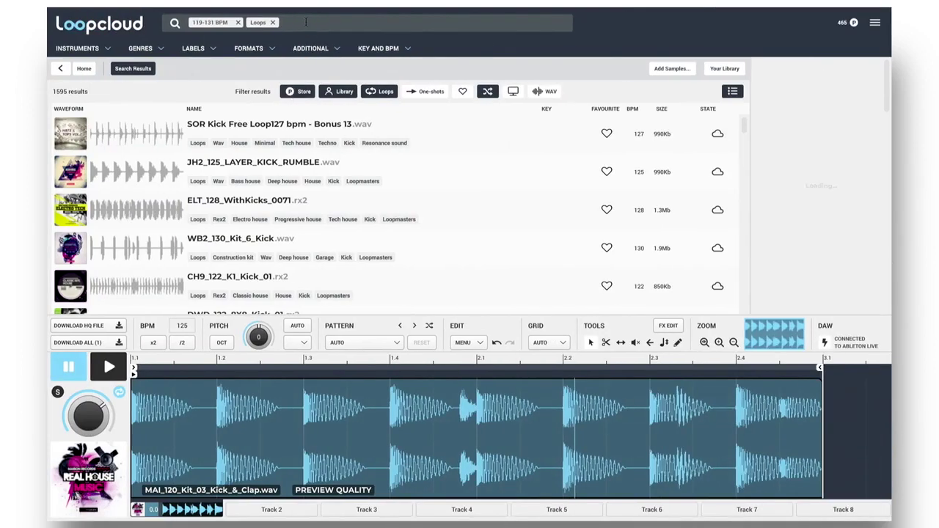
pyautogui.click(109, 49)
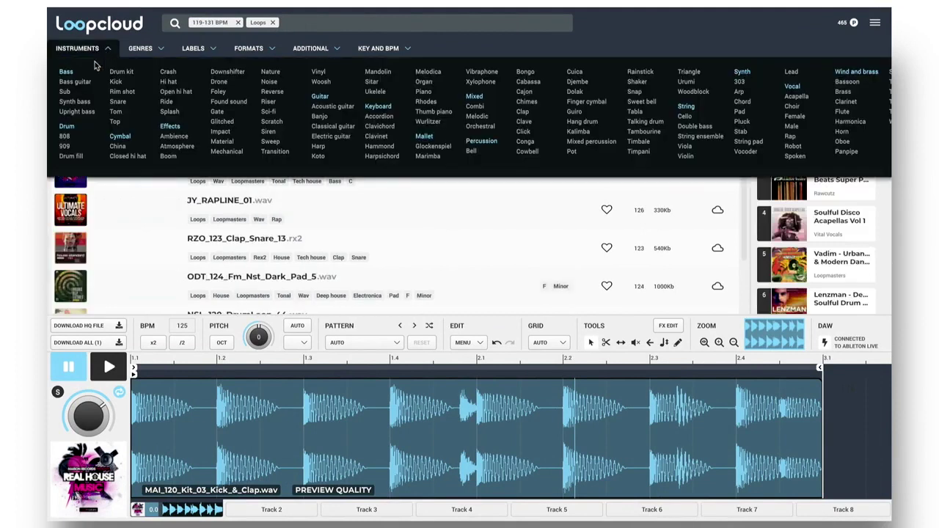
pyautogui.click(74, 102)
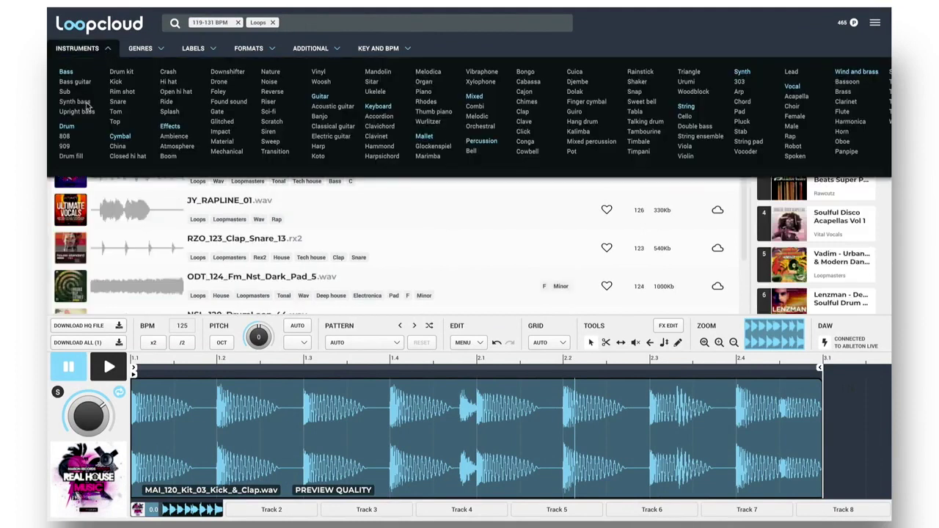
pyautogui.click(108, 50)
# Audition the first five synth bass loops, from ODT_124_C_Synth_Bass_3.rx2 to BDT2_125_B_Synth_Bass_9.rx2, against the kick.
pyautogui.click(237, 126)
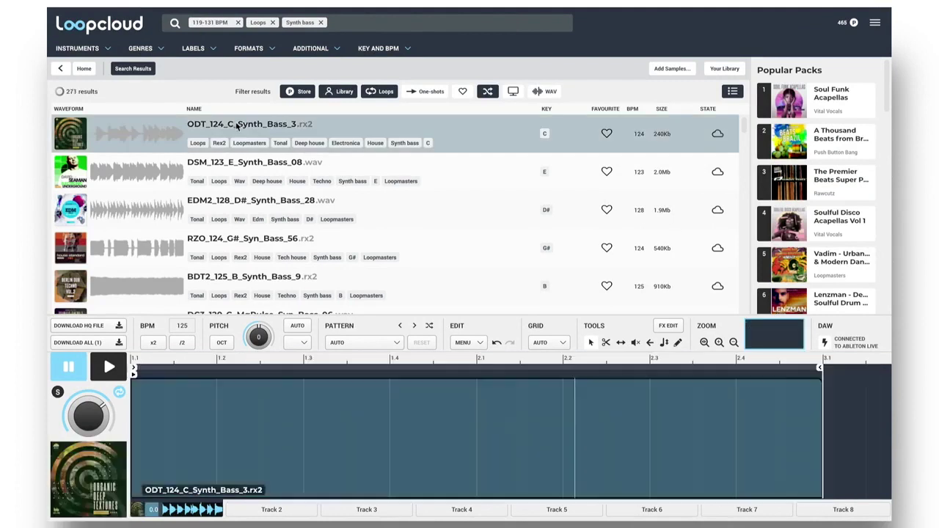
pyautogui.click(266, 168)
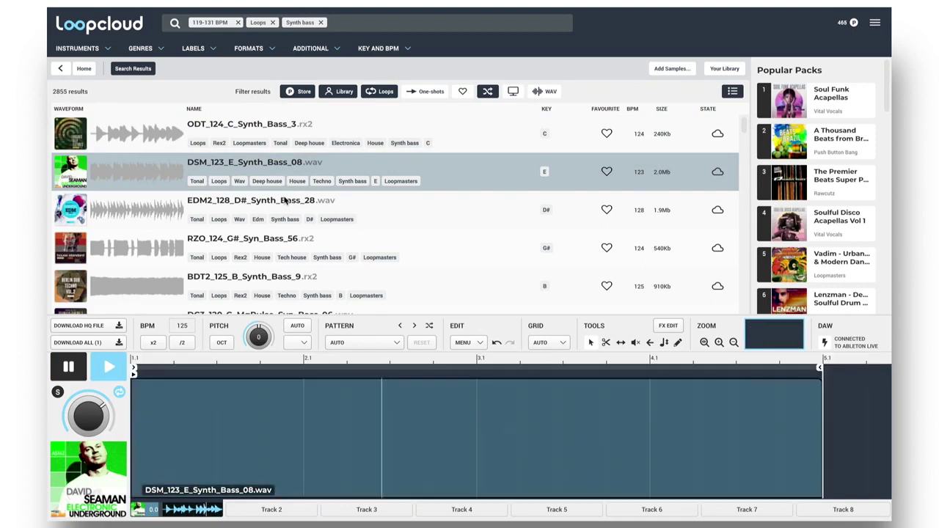
pyautogui.click(284, 202)
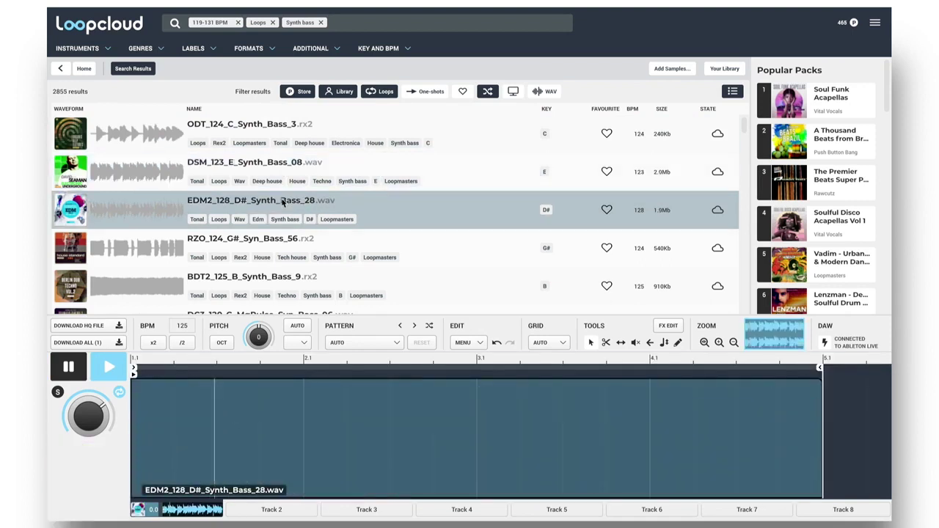
pyautogui.click(272, 242)
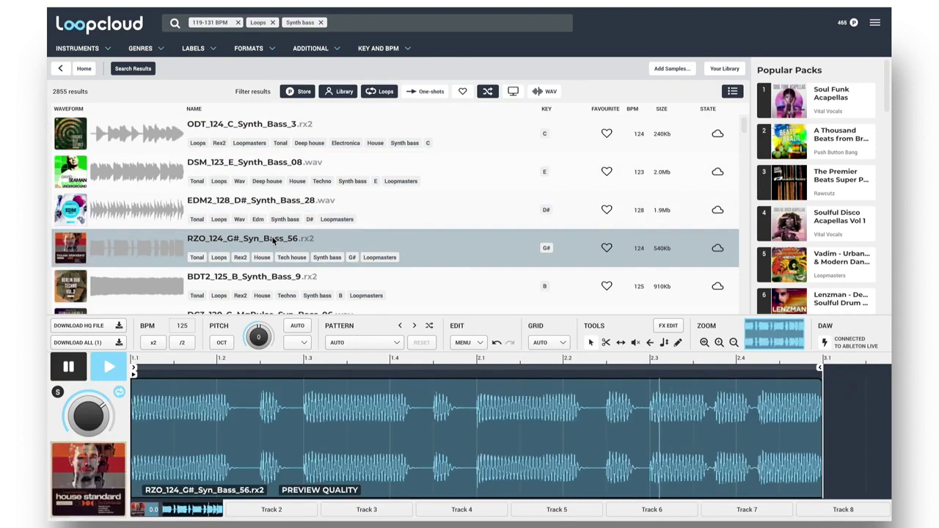
pyautogui.click(257, 281)
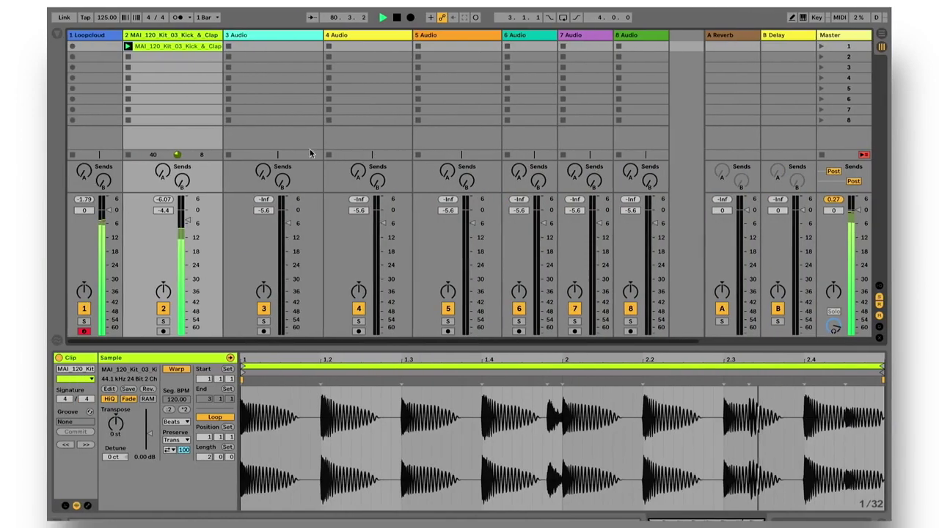
# Switch to Ableton Live and turn on the Compressor in the Loopcloud track's effect chain.
pyautogui.click(92, 37)
pyautogui.click(92, 37)
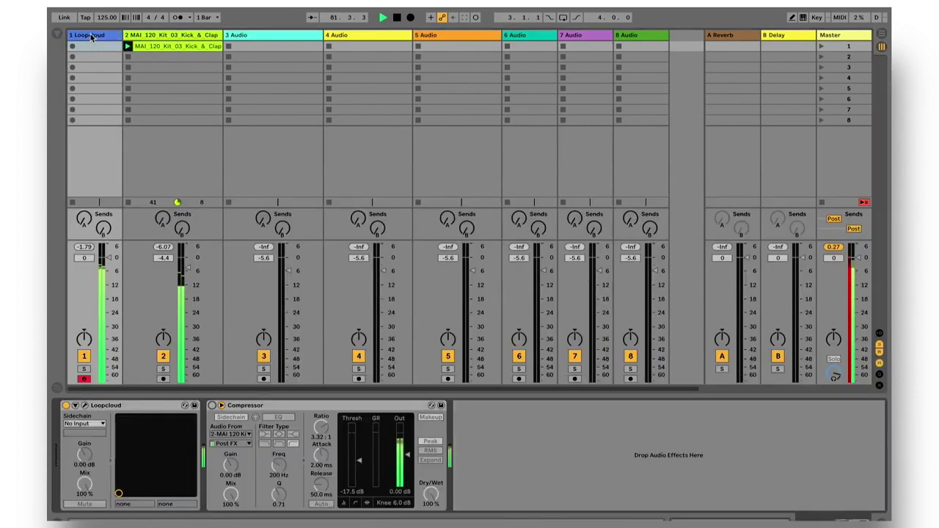
pyautogui.click(212, 406)
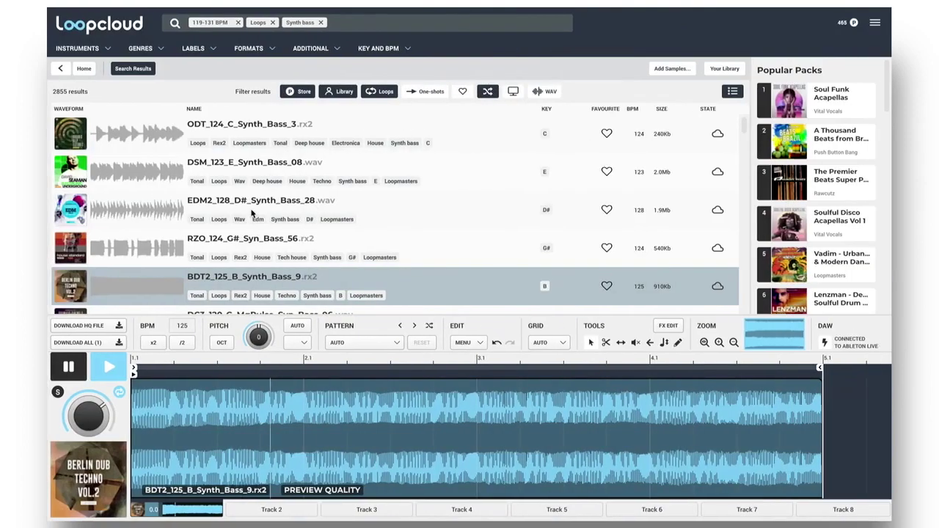
# Return to Loopcloud and narrow the synth bass results to the Bass house genre.
pyautogui.scroll(-3, 256, 213)
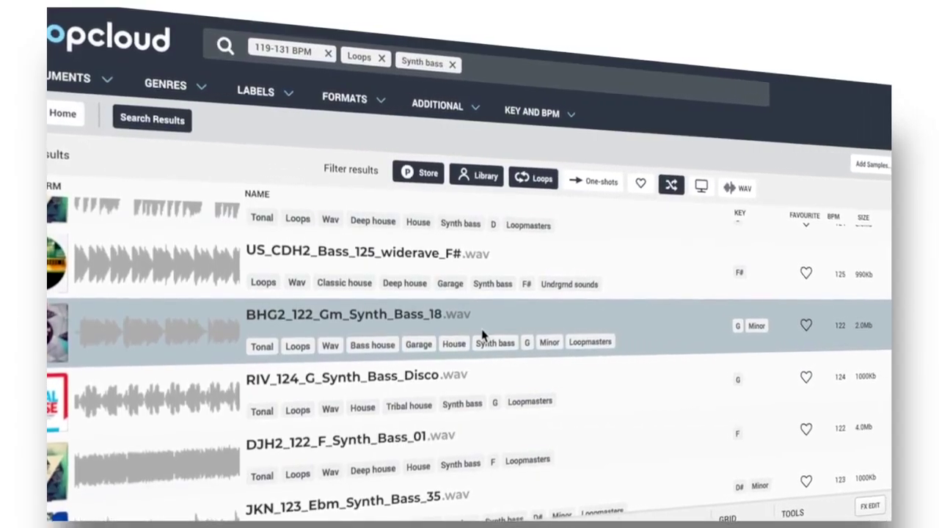
pyautogui.click(199, 99)
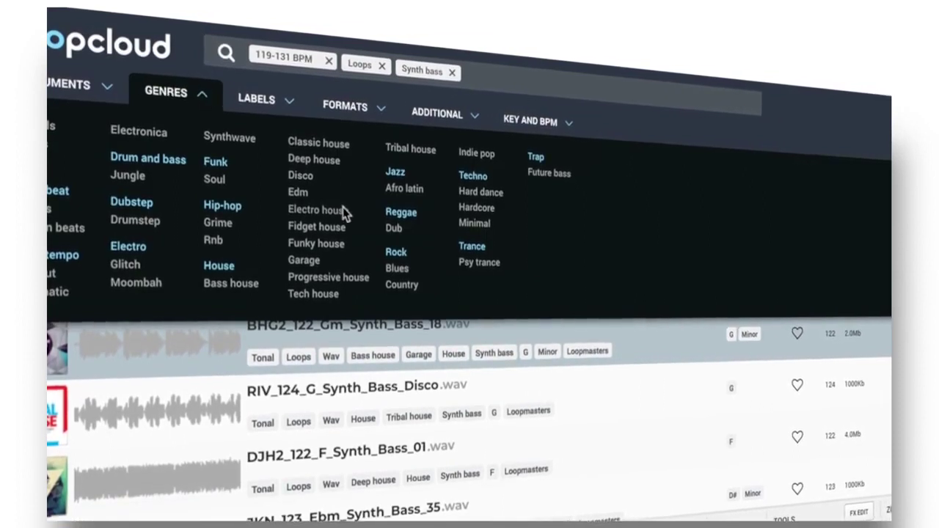
pyautogui.click(202, 96)
pyautogui.click(379, 365)
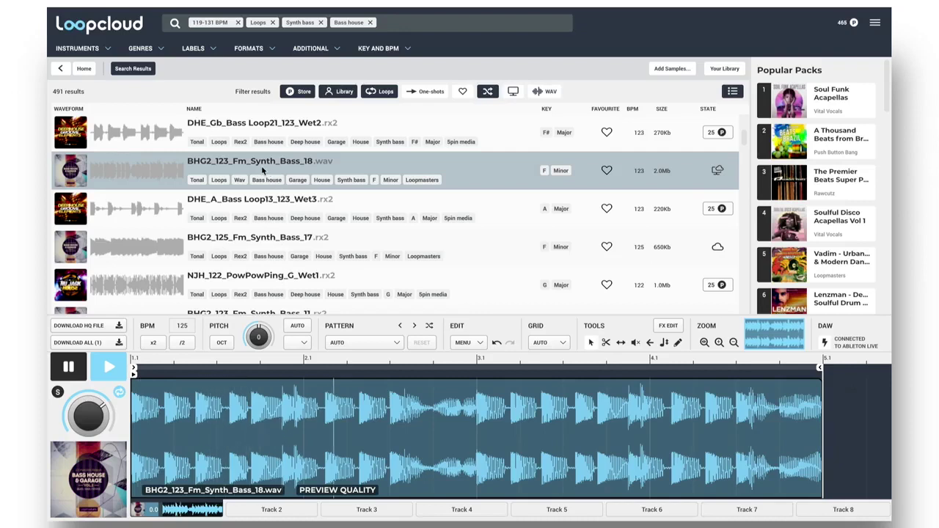
# Stop the preview, place BHG2_123_Fm_Synth_Bass_18.wav in the first clip slot of track 3 in Ableton Live and play it.
pyautogui.press('space')
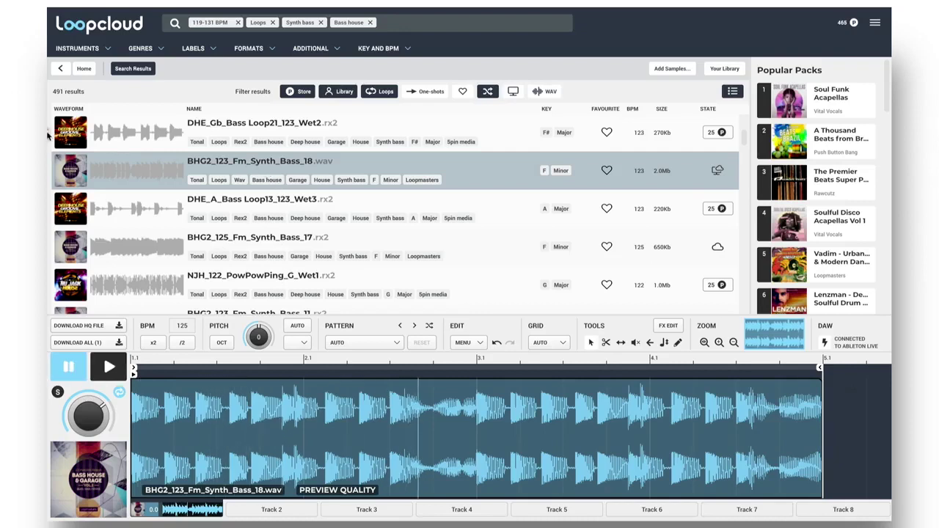
pyautogui.moveTo(47, 134); pyautogui.dragTo(262, 47)
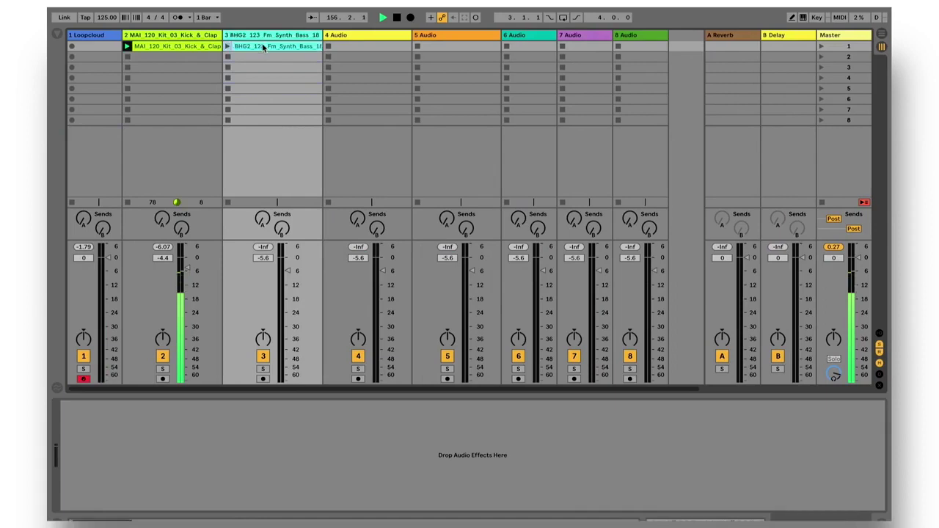
pyautogui.click(246, 49)
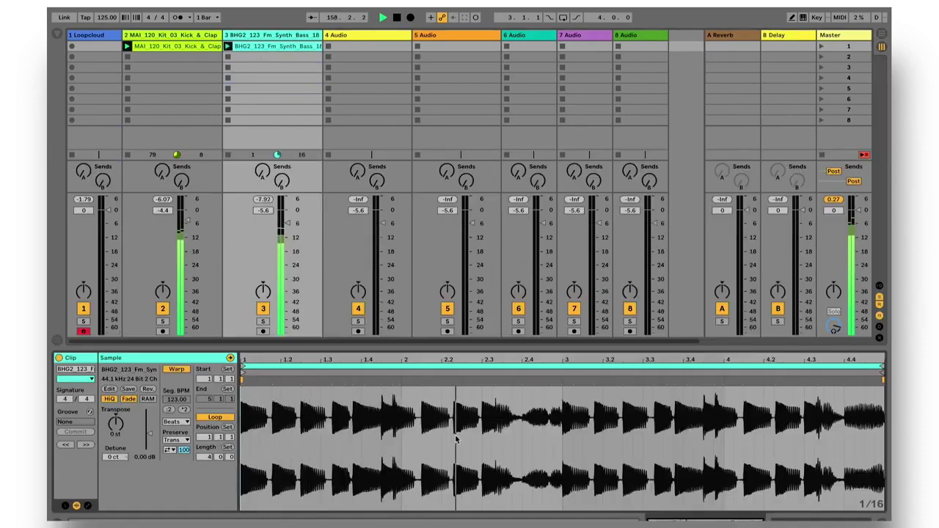
# Switch back to Loopcloud and filter the results to the key of F.
pyautogui.hotkey('alt', 'Tab')
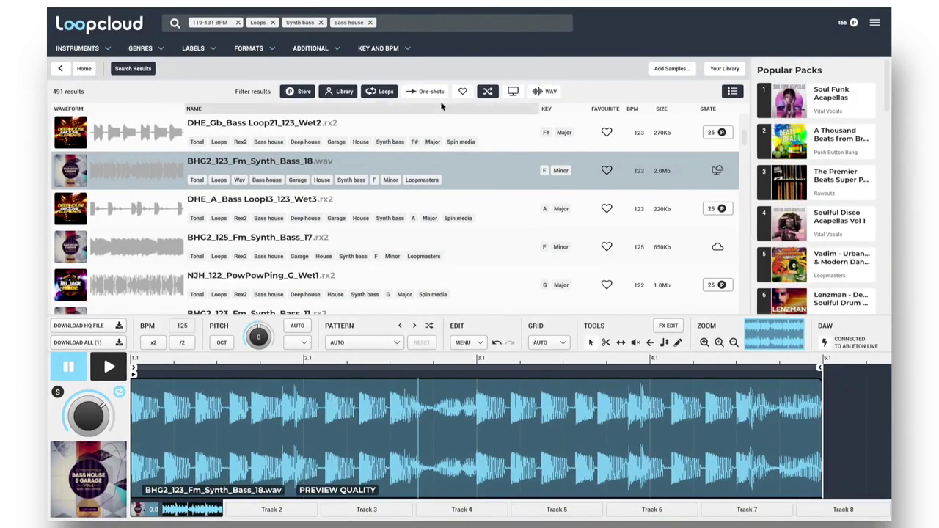
pyautogui.click(409, 49)
pyautogui.click(233, 131)
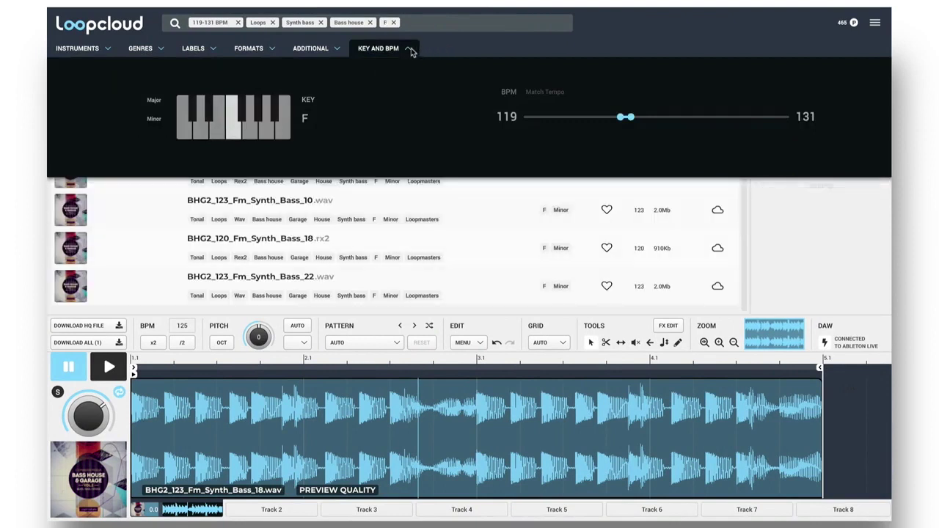
# Replace the Synth bass instrument filter with Synth and remove the Bass house genre filter.
pyautogui.click(106, 49)
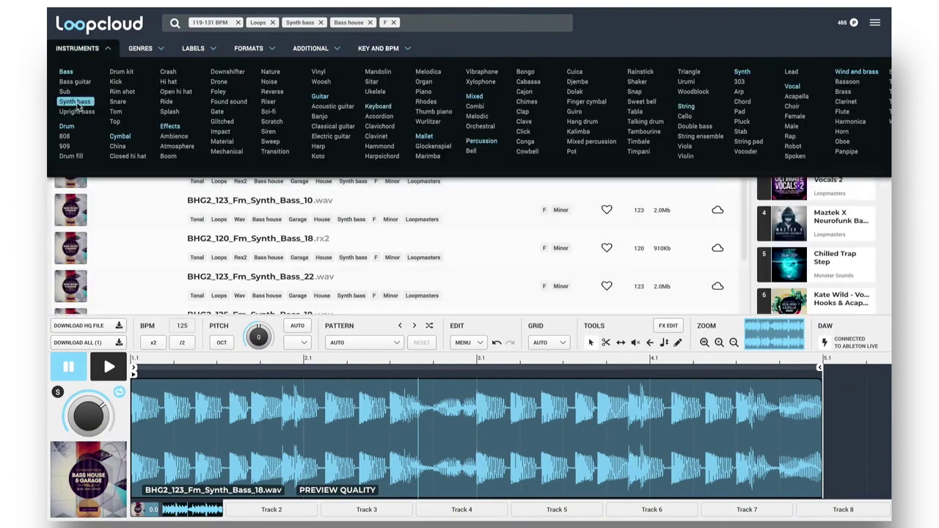
pyautogui.click(76, 102)
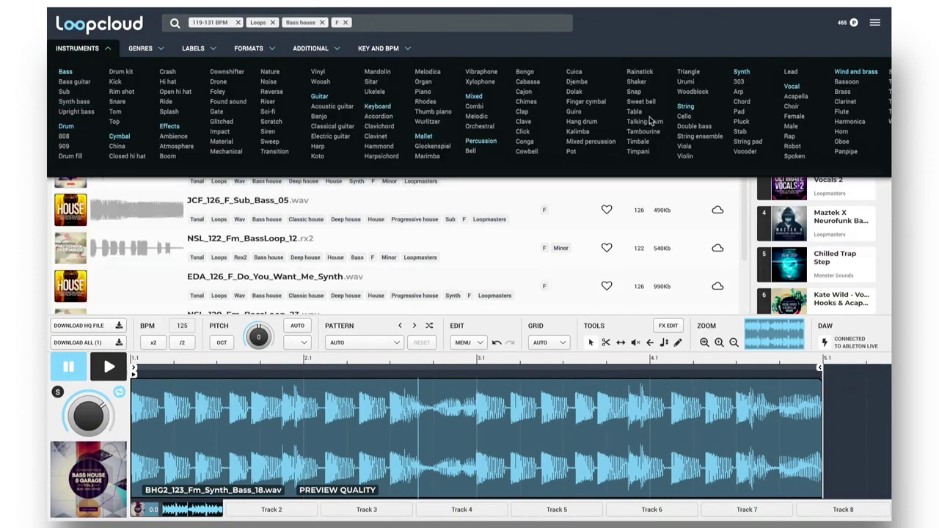
pyautogui.click(737, 72)
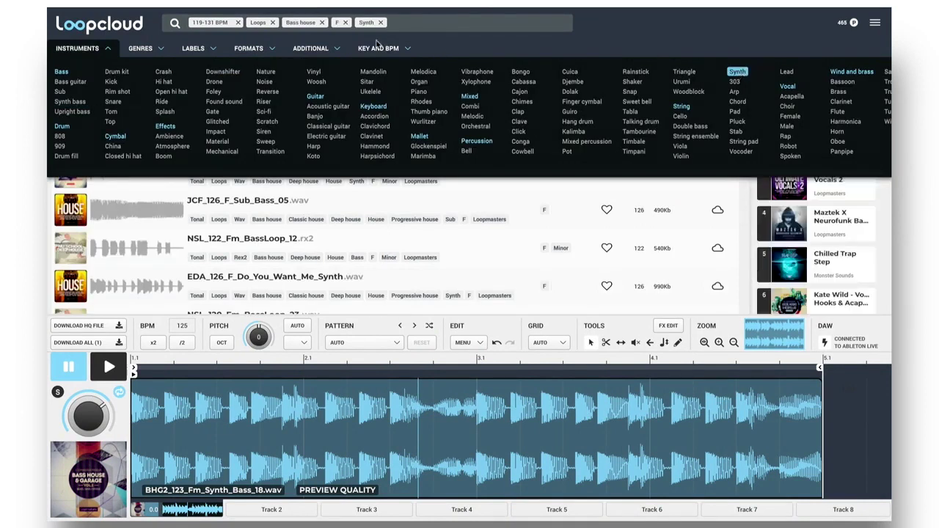
pyautogui.click(322, 22)
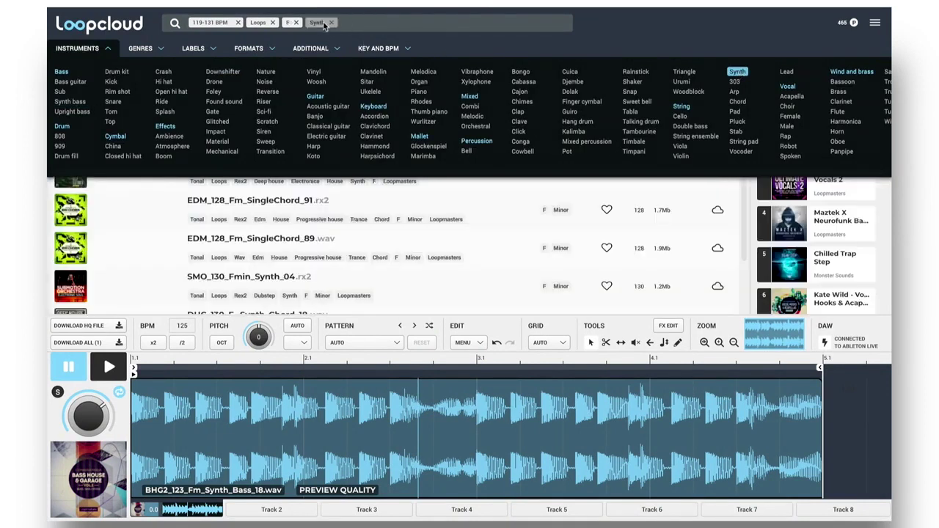
# Preview the synth loops in F one after another, from EDM_126_Fm_SingleChord_50.wav down to RZ2_124_Fm_Alien_Synth.wav.
pyautogui.click(106, 49)
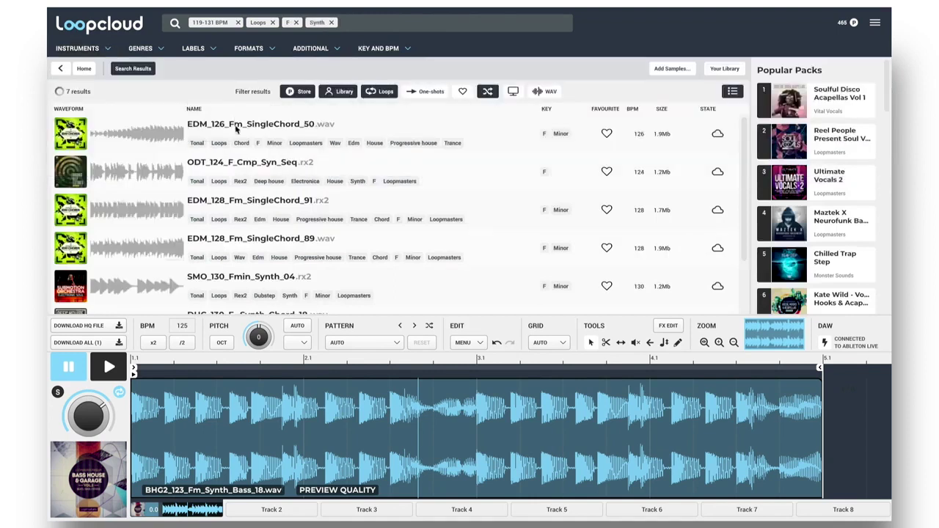
pyautogui.click(236, 128)
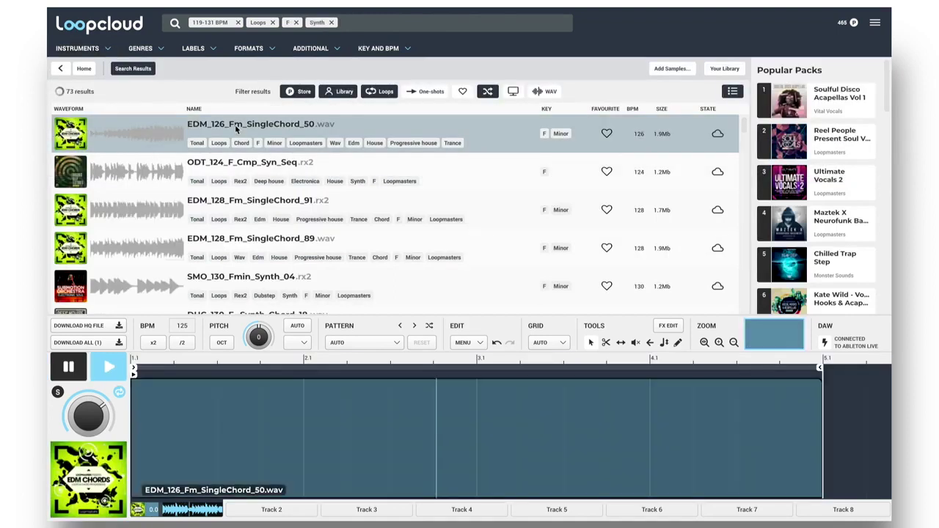
pyautogui.press('Down')
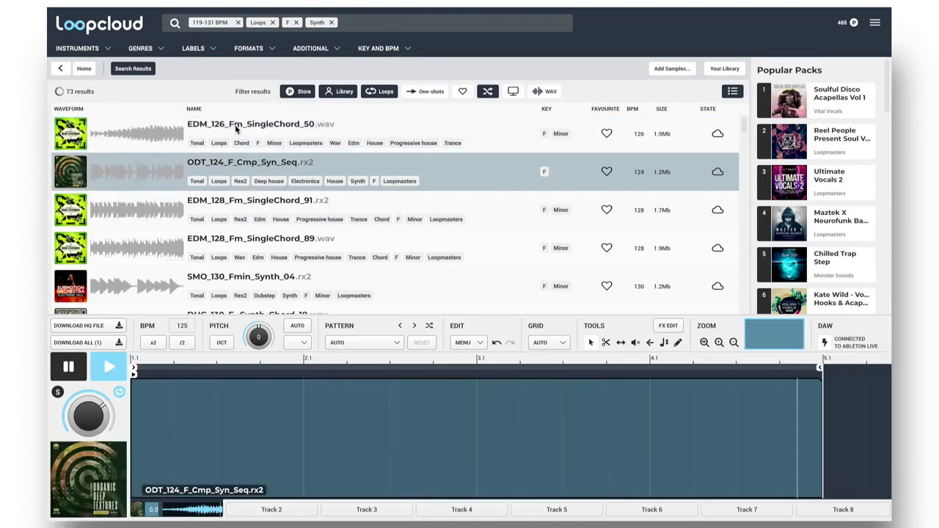
pyautogui.press('Down')
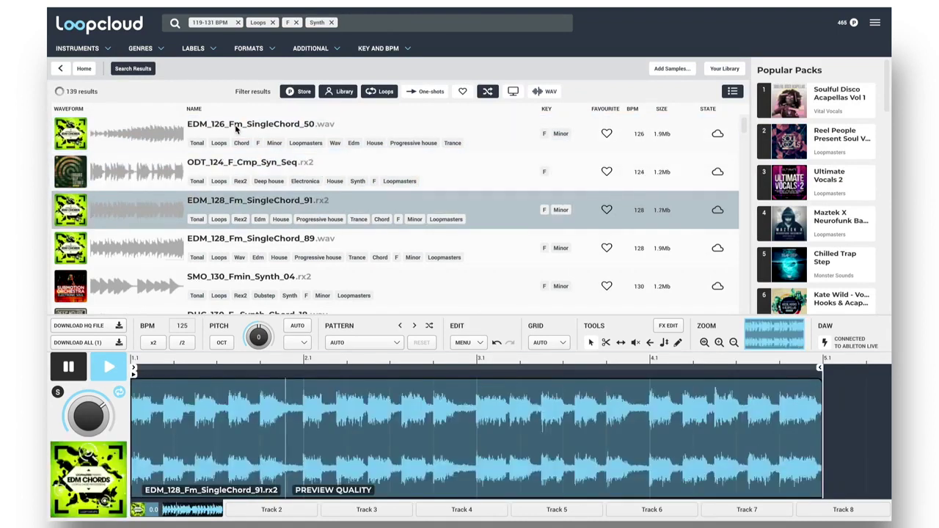
pyautogui.press('Down')
pyautogui.press('Down')
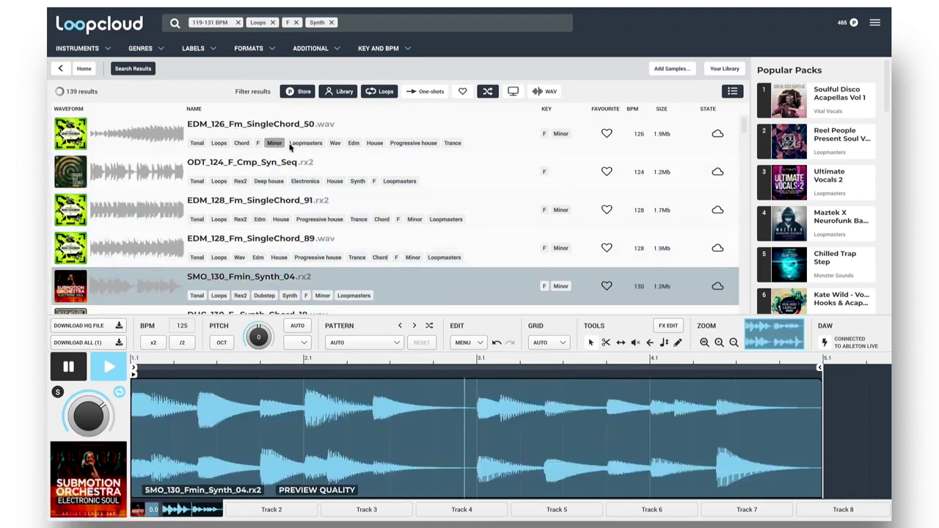
pyautogui.scroll(-3, 315, 174)
pyautogui.press('Down')
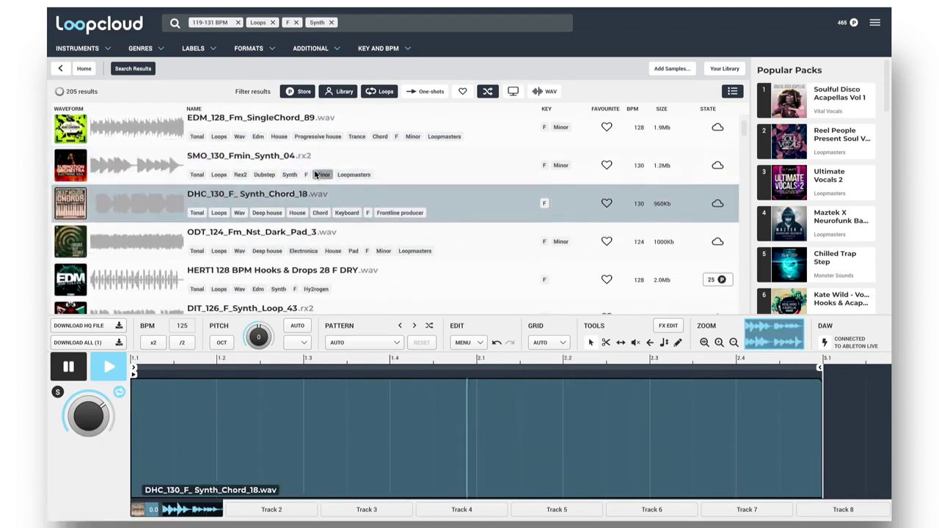
pyautogui.press('Down')
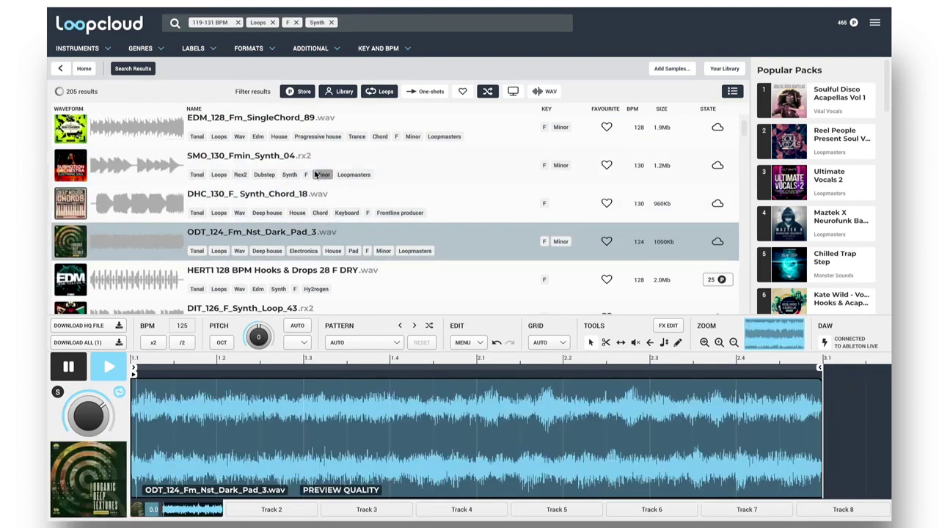
pyautogui.press('Down')
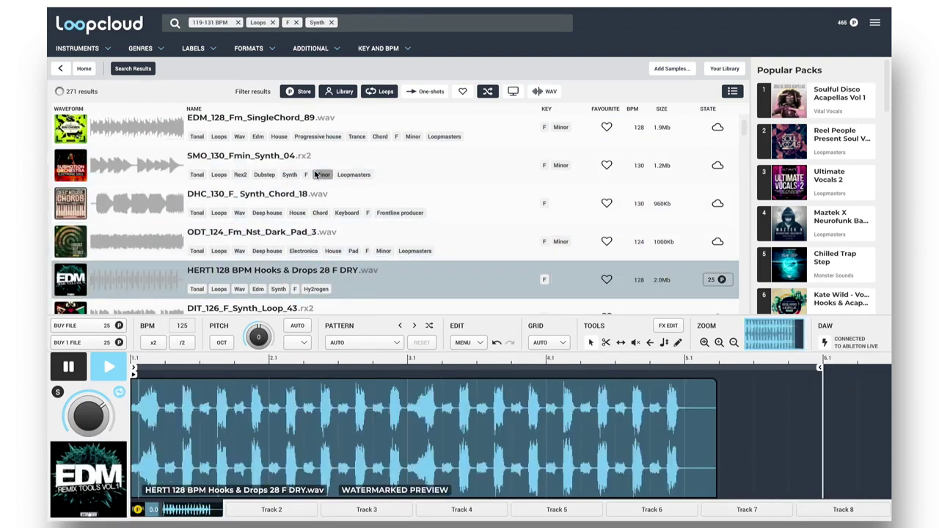
pyautogui.press('Down')
pyautogui.press('Down')
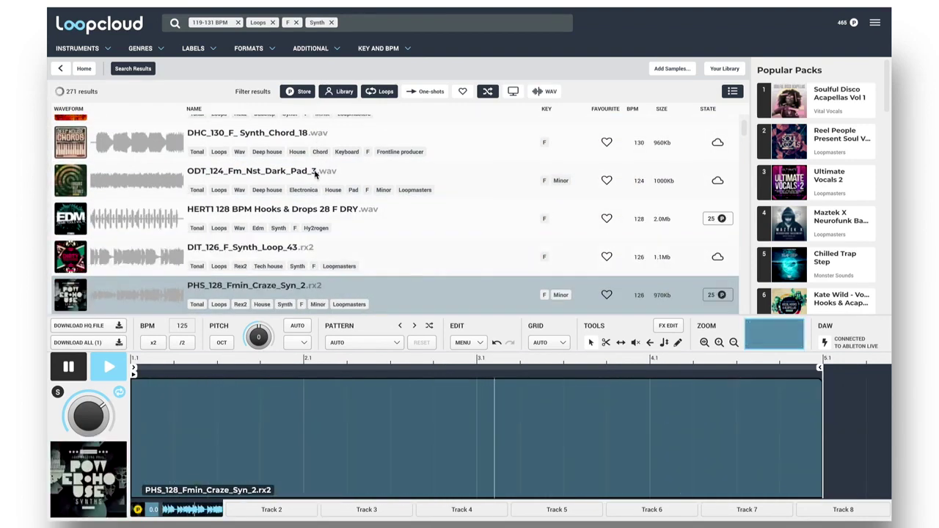
pyautogui.press('Down')
pyautogui.press('Down')
pyautogui.press('Down')
pyautogui.press('Down')
pyautogui.press('Down')
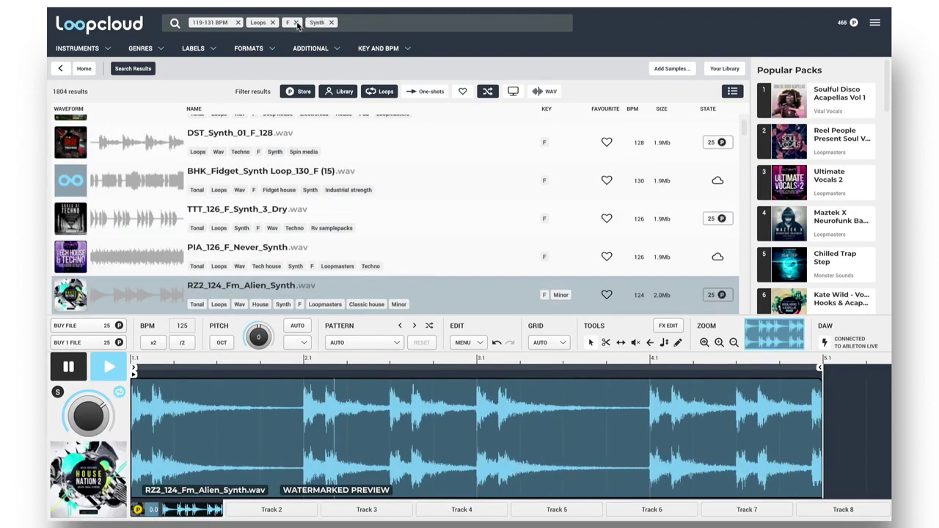
# Remove the F key filter from the synth loop search and turn on automatic pitch matching to F.
pyautogui.click(296, 23)
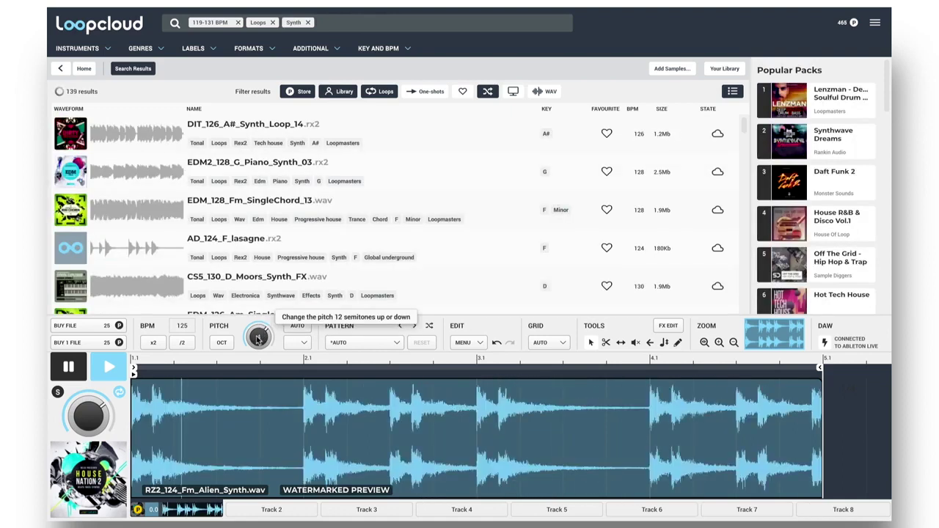
pyautogui.click(298, 327)
pyautogui.click(305, 345)
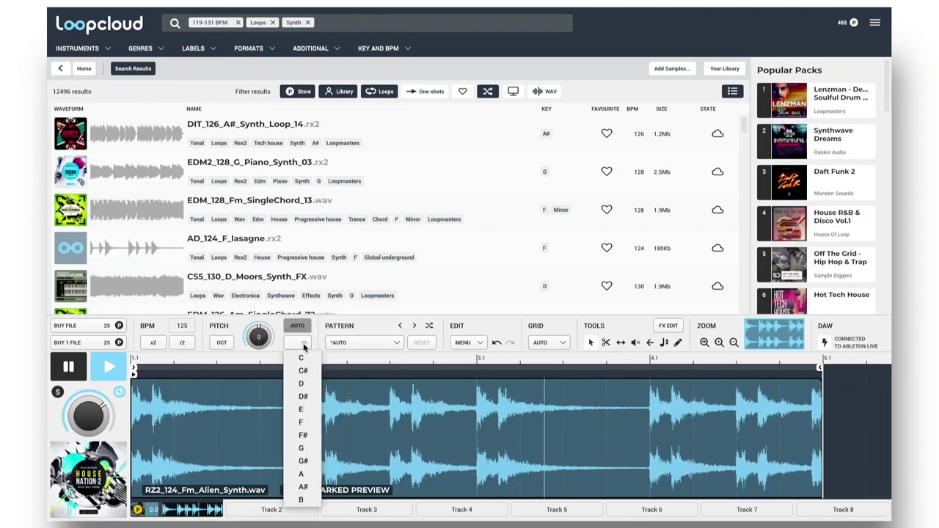
pyautogui.click(304, 423)
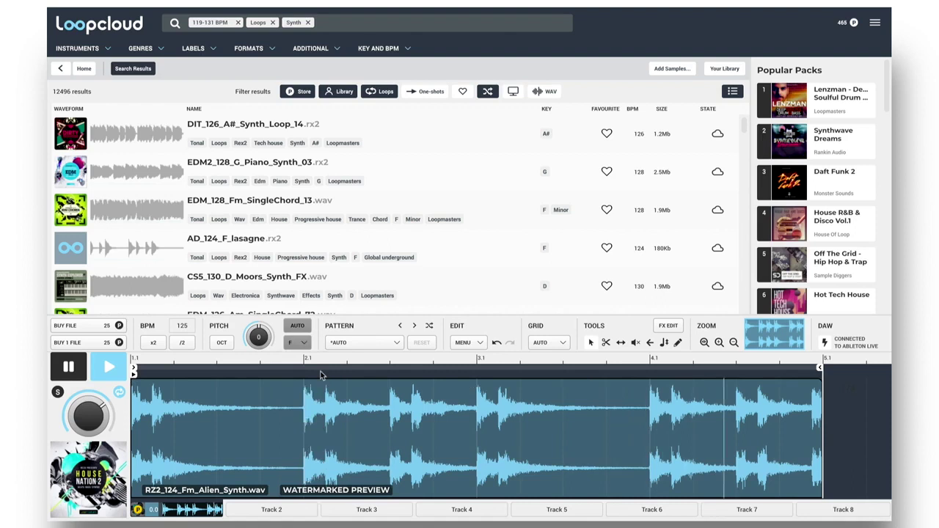
# Preview synth loops from other keys, including EDM2_128_G_Piano_Synth_03.rx2, CS5_130_D_Moors_Synth_FX.wav and EDM_126_Am_SingleChord_72.wav.
pyautogui.scroll(-1, 325, 200)
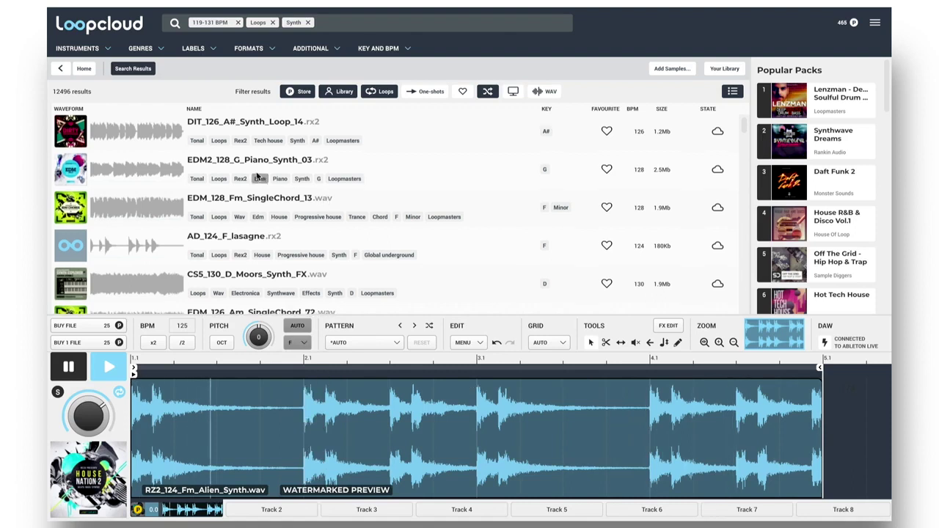
pyautogui.click(252, 166)
pyautogui.scroll(-2, 261, 191)
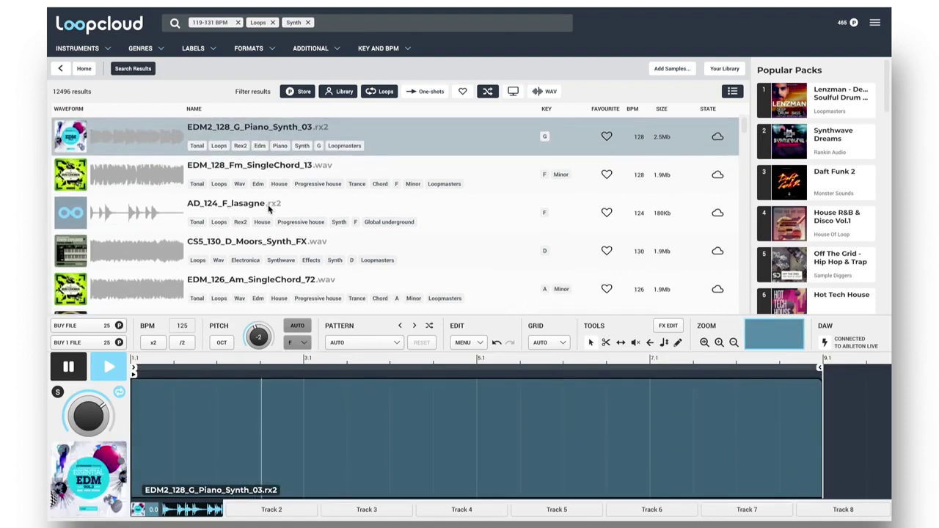
pyautogui.scroll(-1, 257, 206)
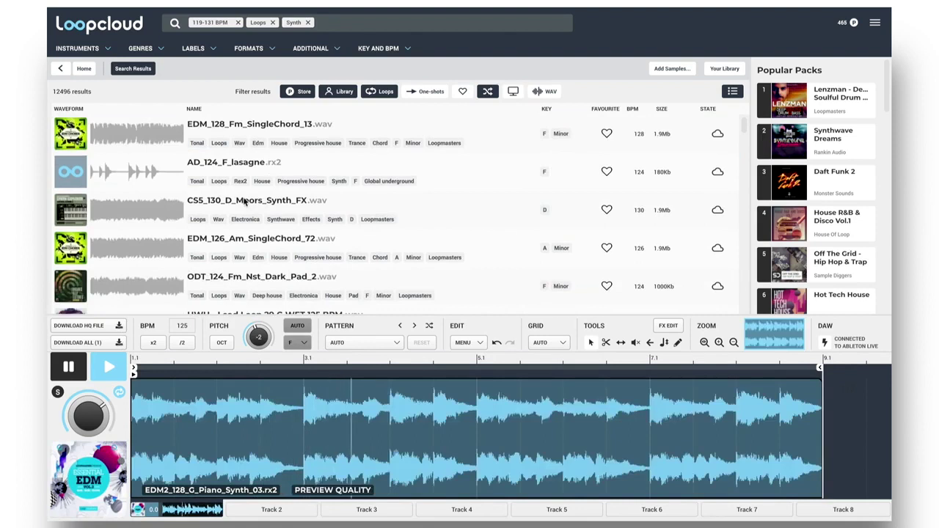
pyautogui.click(245, 200)
pyautogui.scroll(-1, 245, 194)
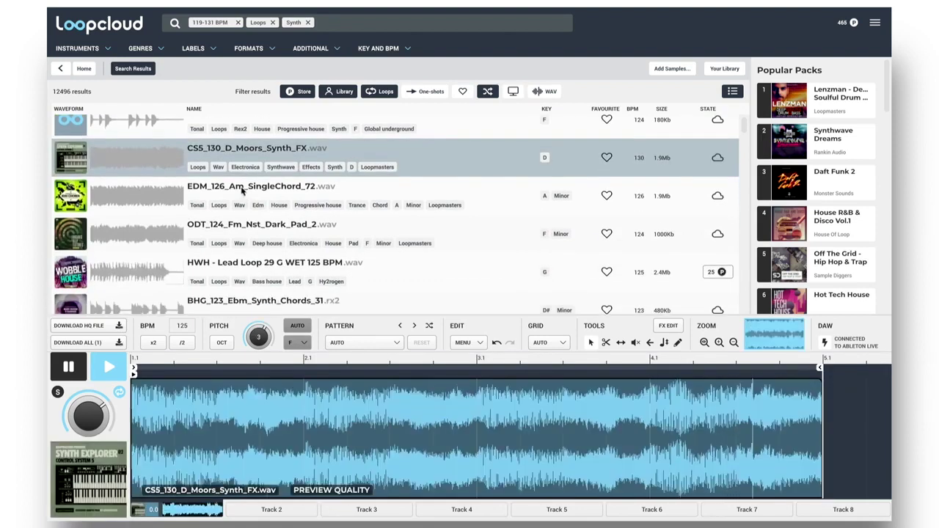
pyautogui.click(242, 189)
pyautogui.scroll(-1, 242, 189)
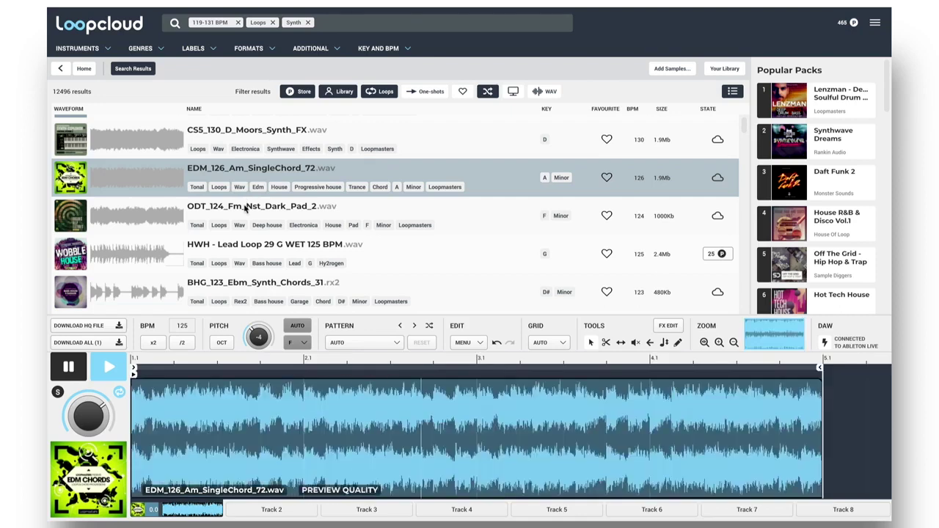
pyautogui.click(246, 208)
pyautogui.scroll(-3, 245, 209)
# Buy STH_Music_Am_tech9thchordopen_123.wav and launch its processed version from the first clip slot of track 4 in Ableton Live.
pyautogui.click(246, 205)
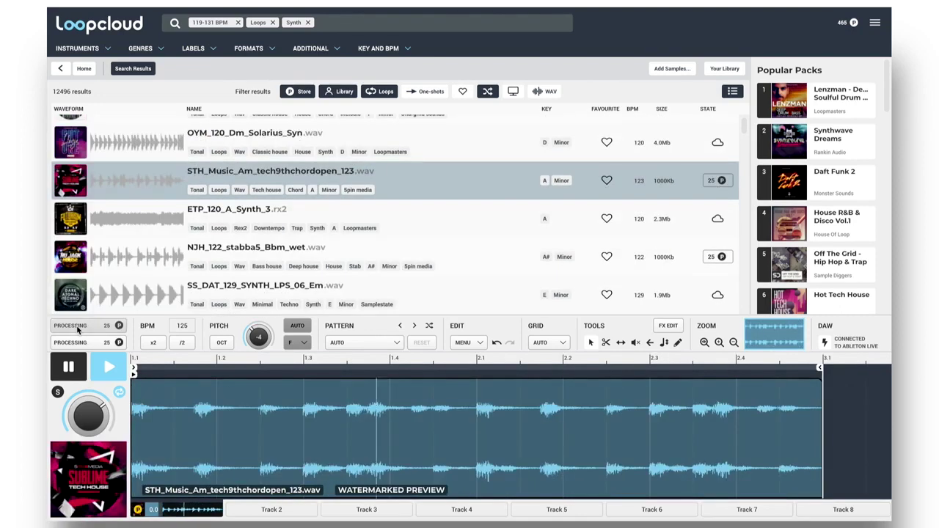
pyautogui.click(79, 327)
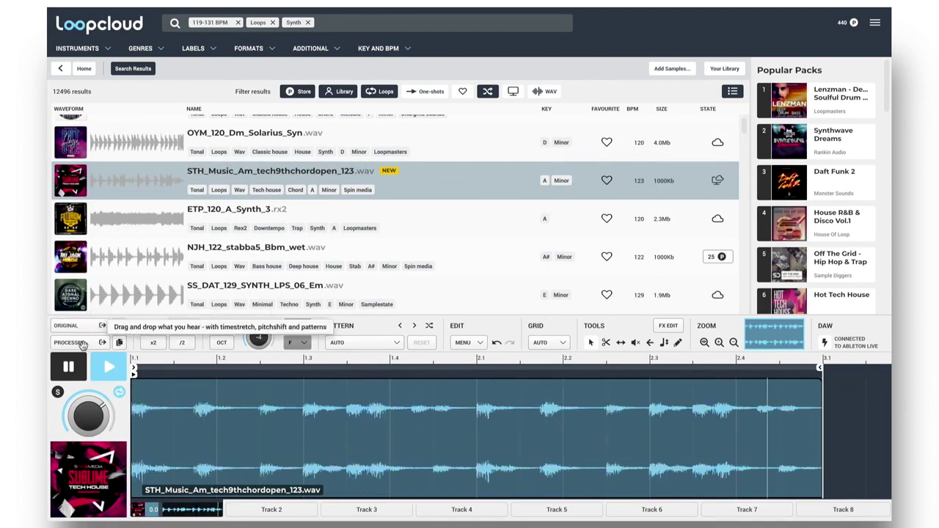
pyautogui.moveTo(48, 203); pyautogui.dragTo(360, 59)
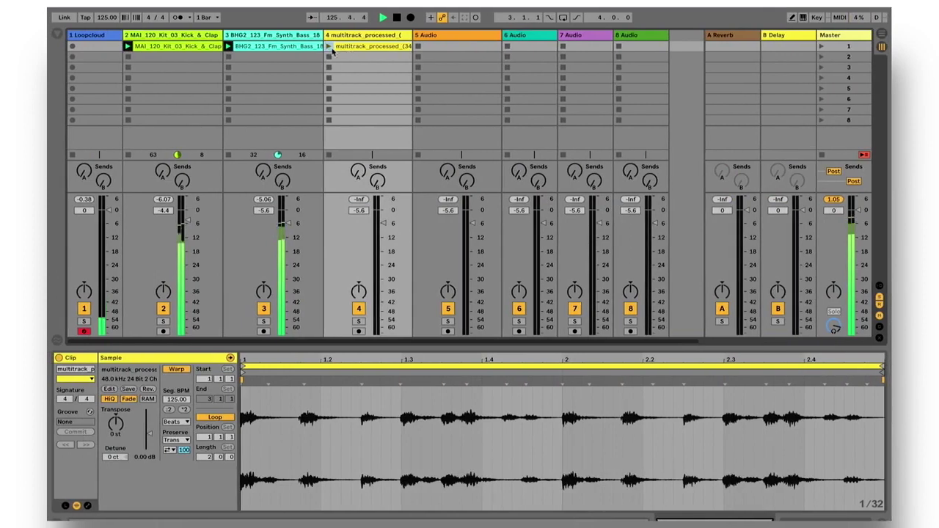
pyautogui.click(330, 47)
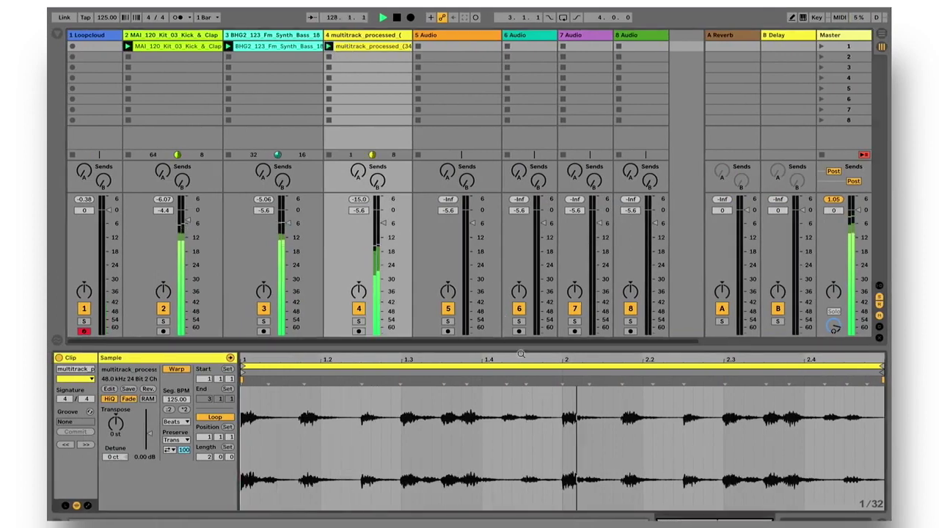
# In Loopcloud, slice DJH_124_Fm9_Chrd.rx2 at 1.3 and 2.1, then delete everything from 2.1 onward and end the loop there.
pyautogui.moveTo(516, 343); pyautogui.dragTo(516, 321)
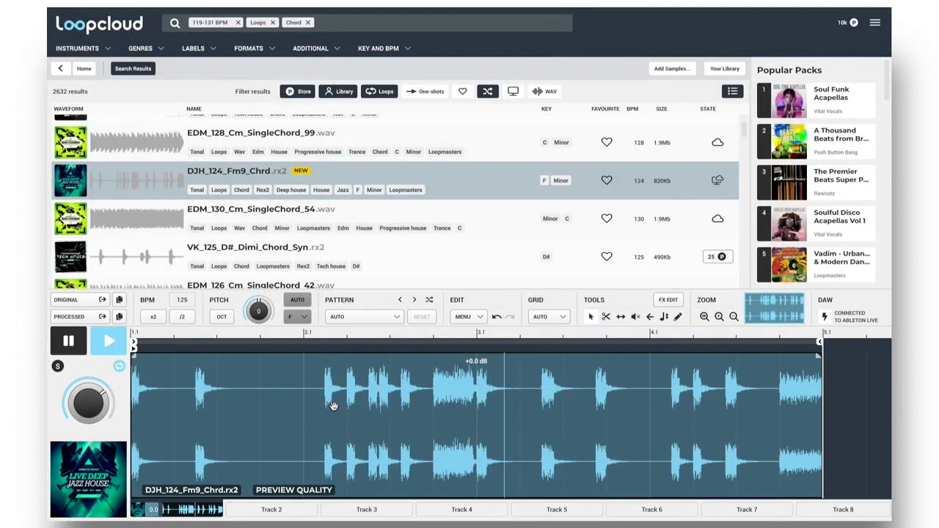
pyautogui.moveTo(300, 411); pyautogui.dragTo(216, 419)
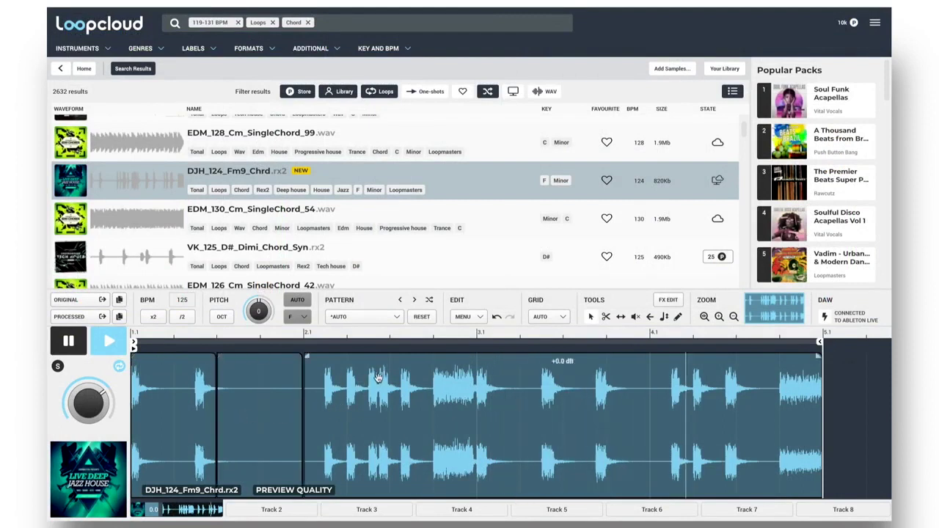
pyautogui.click(378, 378)
pyautogui.press('Delete')
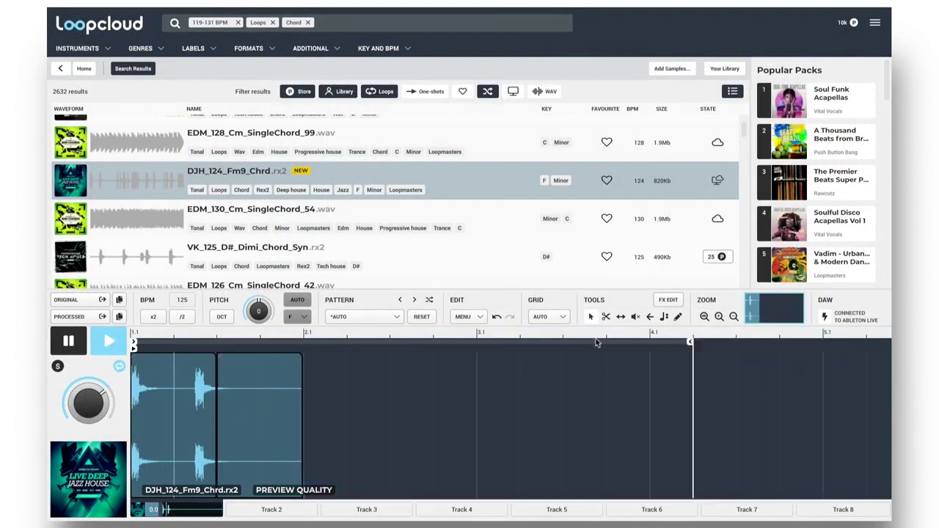
pyautogui.moveTo(690, 342); pyautogui.dragTo(300, 342)
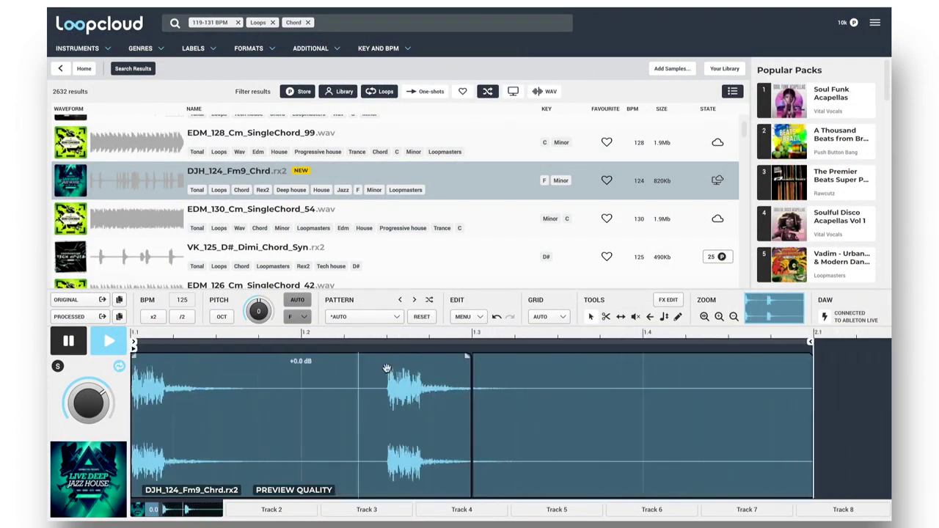
# Slip the audio inside the second slice to bring in chord hits, and split that slice in front of each following hit.
pyautogui.click(620, 316)
pyautogui.moveTo(739, 379); pyautogui.dragTo(149, 374)
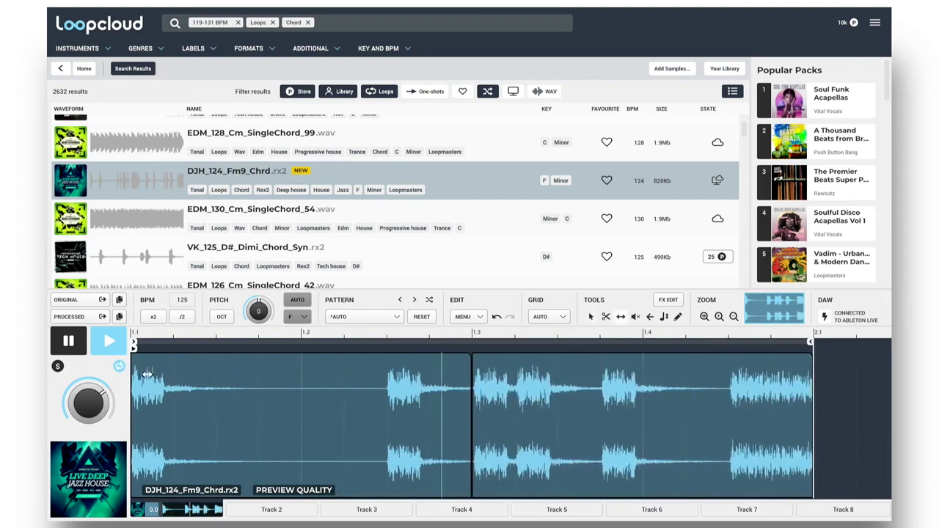
pyautogui.click(728, 389)
pyautogui.click(600, 389)
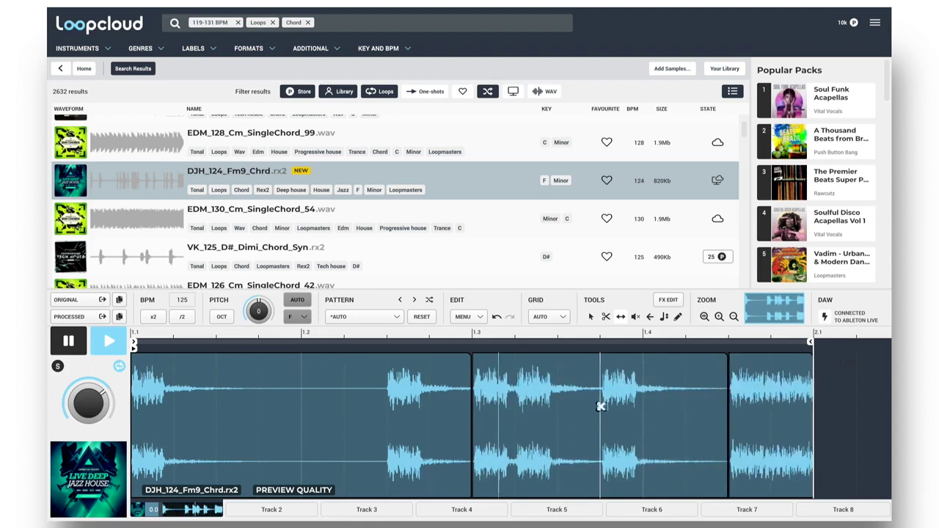
pyautogui.click(513, 404)
# Reverse the last slice and the third slice of the chord loop.
pyautogui.click(621, 316)
pyautogui.click(763, 386)
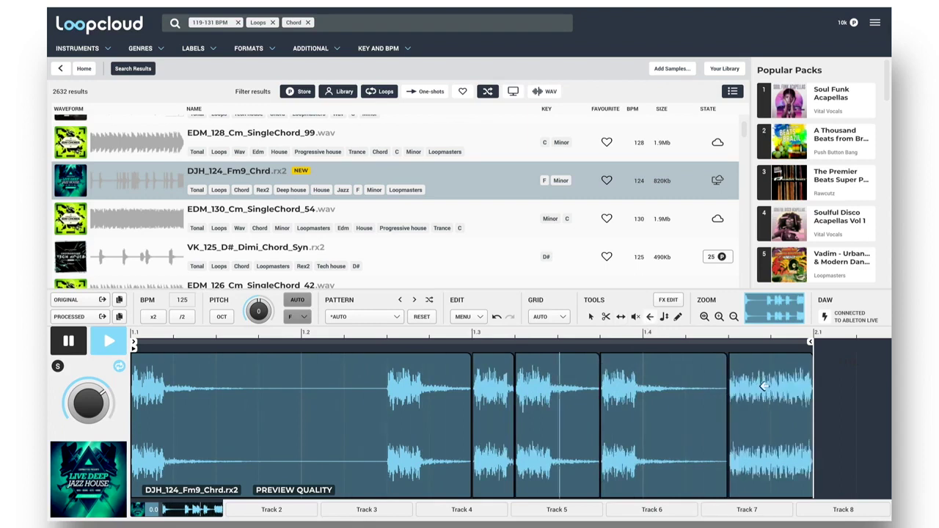
pyautogui.click(551, 397)
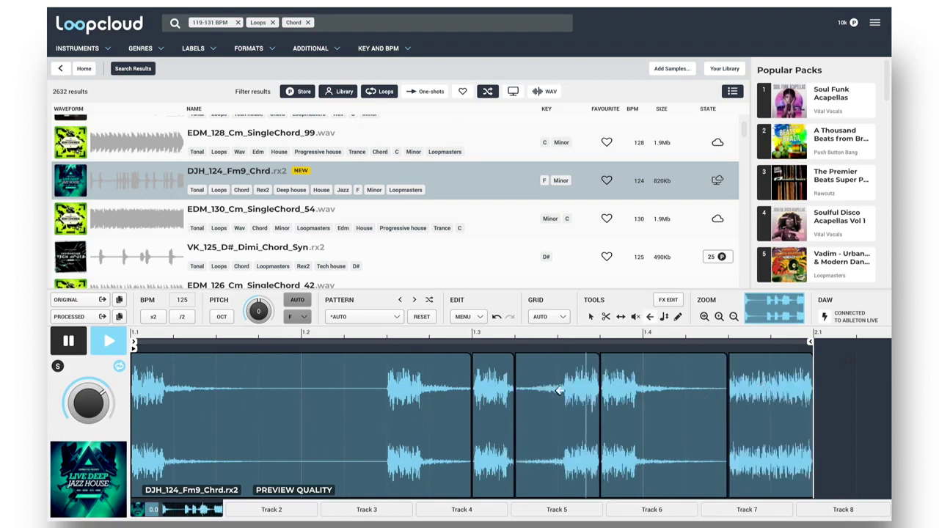
# Lower the gain of the second slice to -2.3 dB, the third slice and the fourth to -2.7 dB, and fade in the last slice.
pyautogui.click(591, 316)
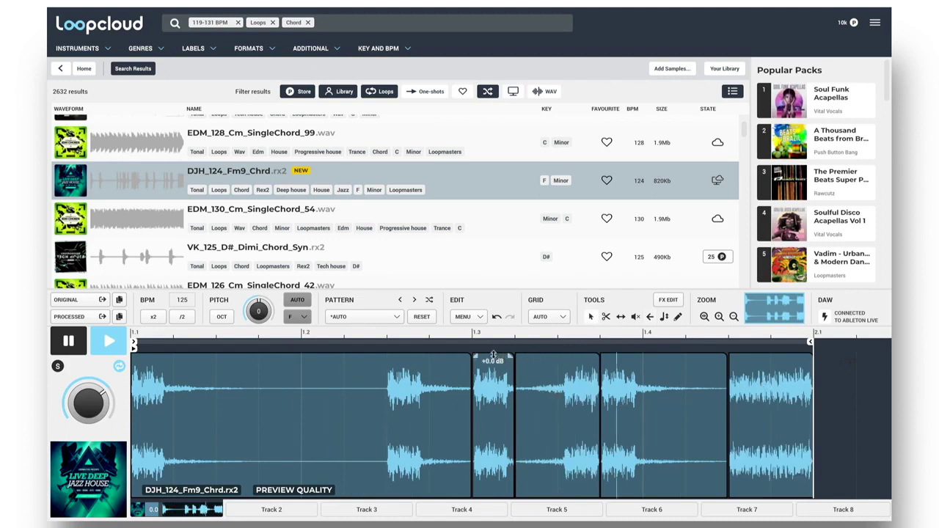
pyautogui.click(493, 396)
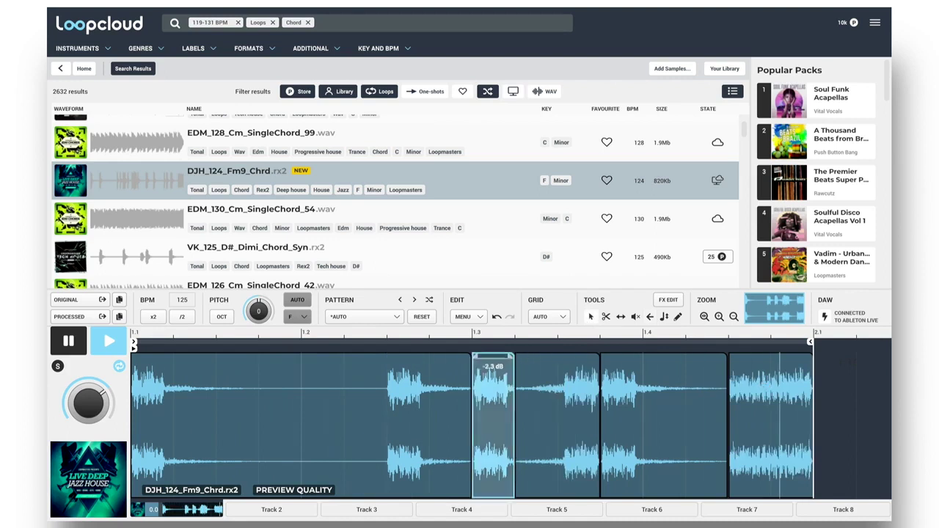
pyautogui.click(557, 374)
pyautogui.click(664, 396)
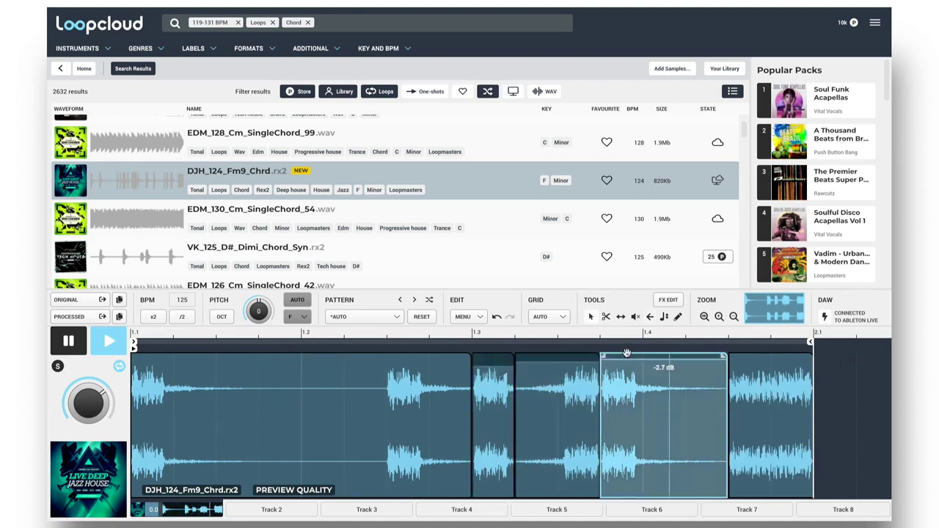
pyautogui.moveTo(732, 356); pyautogui.dragTo(771, 357)
# Split the first slice in front of its second chord hit and set the new slice's pitch to 1.00.
pyautogui.click(384, 398)
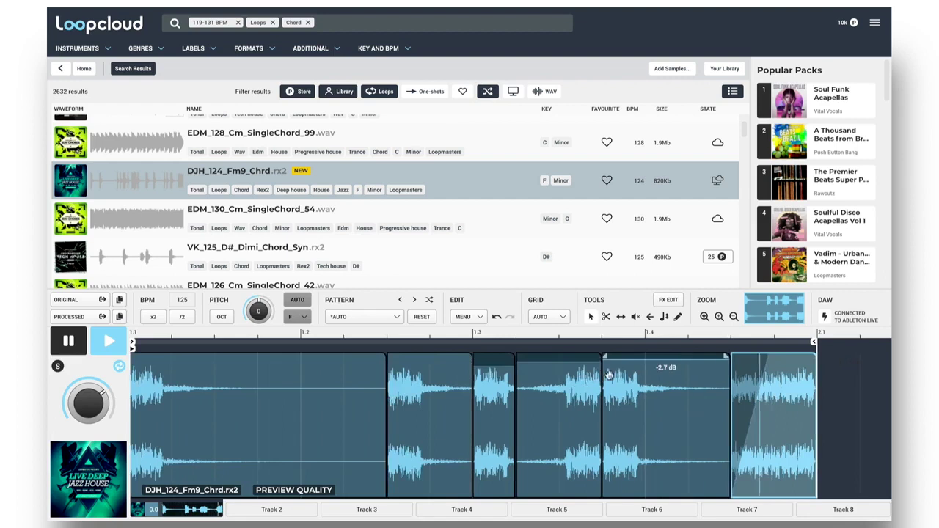
pyautogui.click(663, 317)
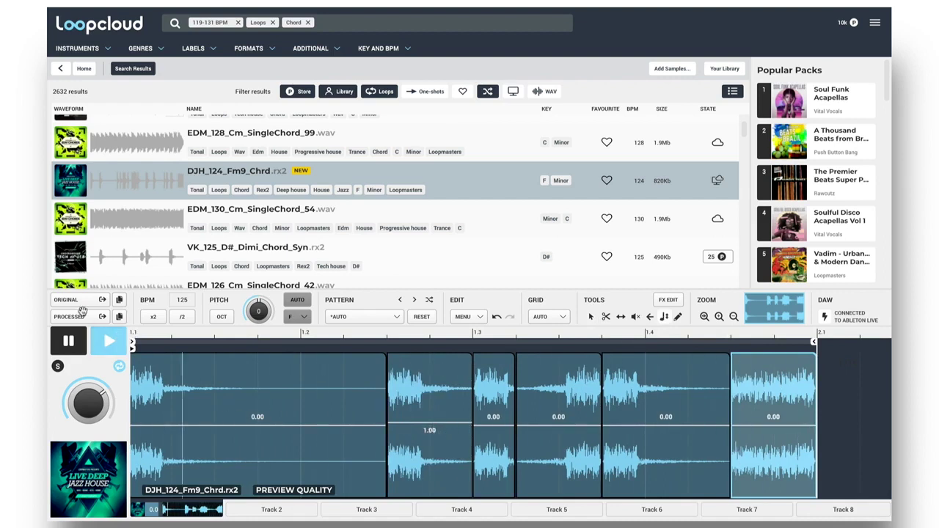
# Stop the preview, place the processed chord loop in track 5's first clip slot in Ableton Live, and audition it soloed.
pyautogui.click(68, 340)
pyautogui.moveTo(49, 249); pyautogui.dragTo(422, 52)
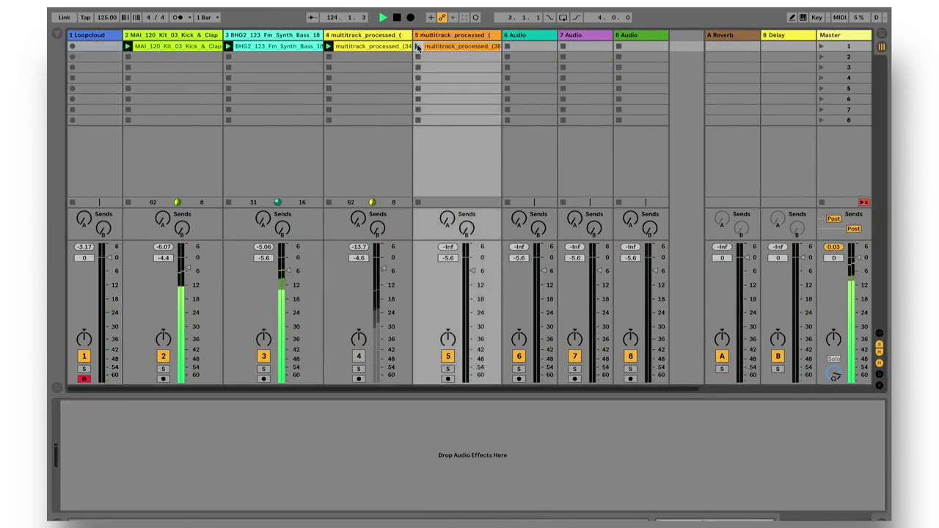
pyautogui.doubleClick(438, 46)
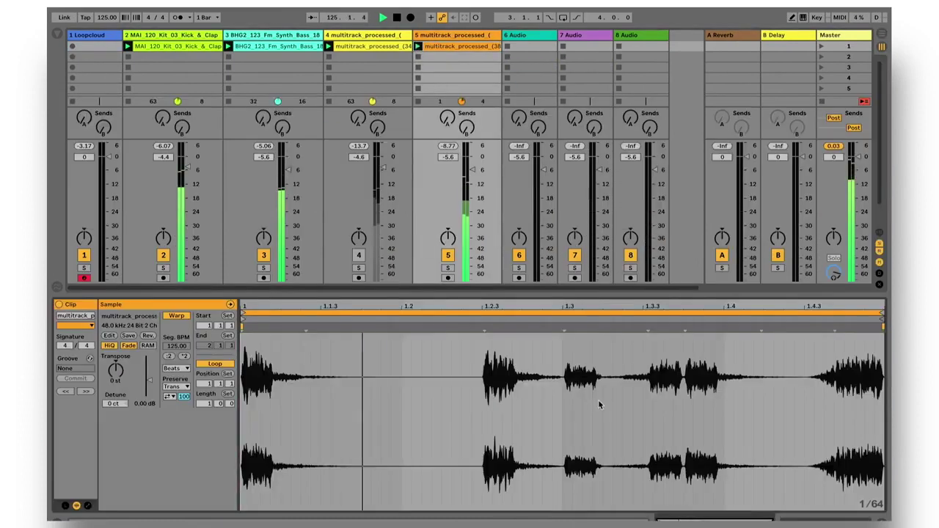
pyautogui.click(447, 267)
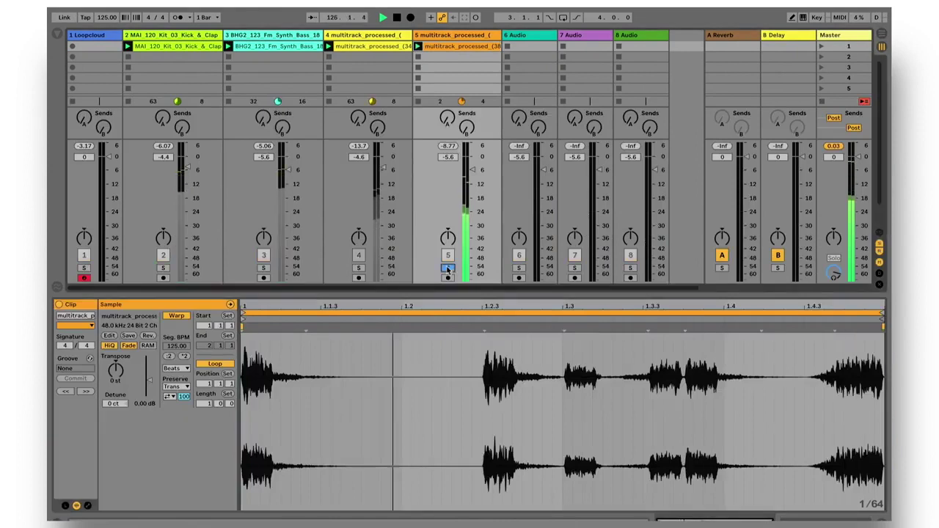
pyautogui.click(447, 270)
# Switch to Loopcloud and start a new search for Shaker samples, limited to one-shots.
pyautogui.hotkey('ctrl', 'Right')
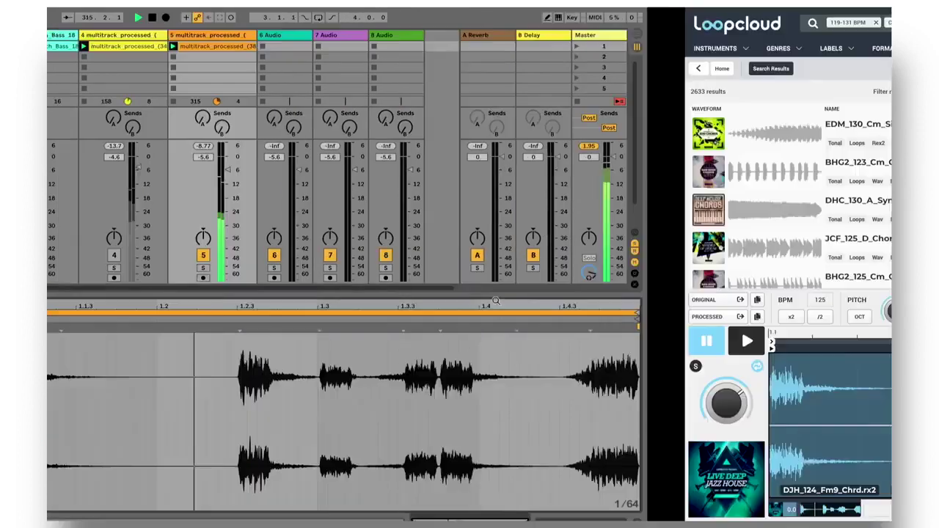
pyautogui.click(84, 69)
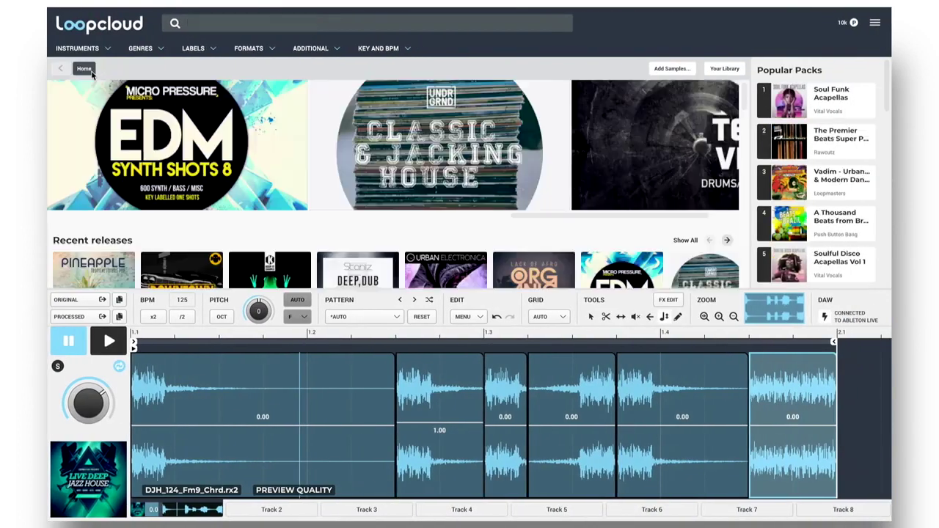
pyautogui.click(109, 50)
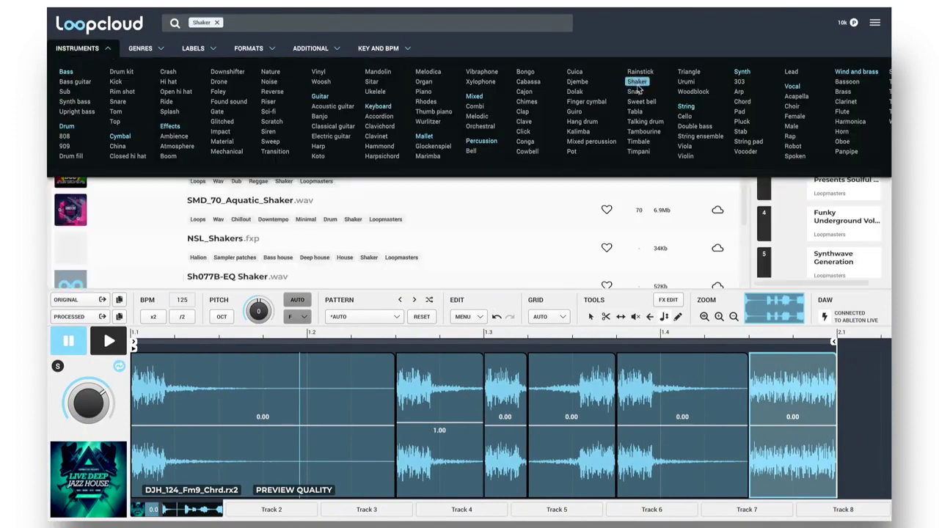
pyautogui.click(109, 50)
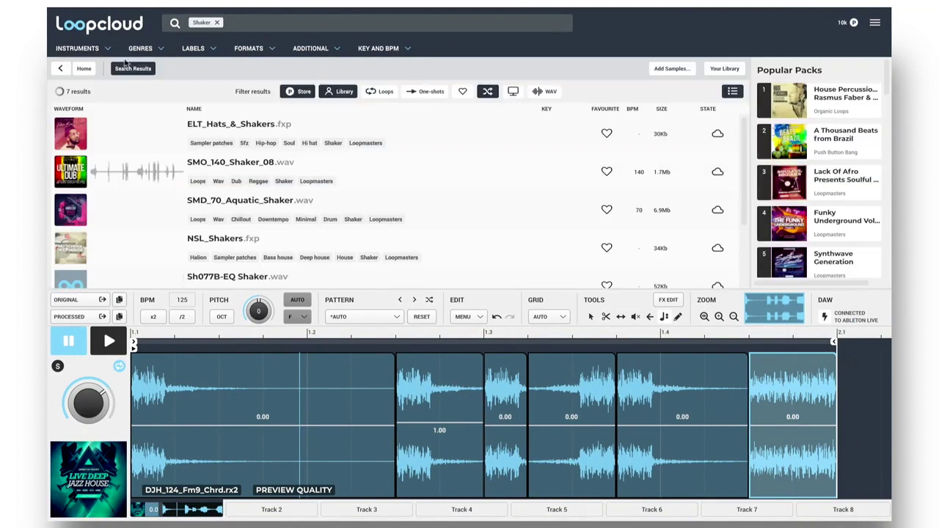
pyautogui.click(425, 92)
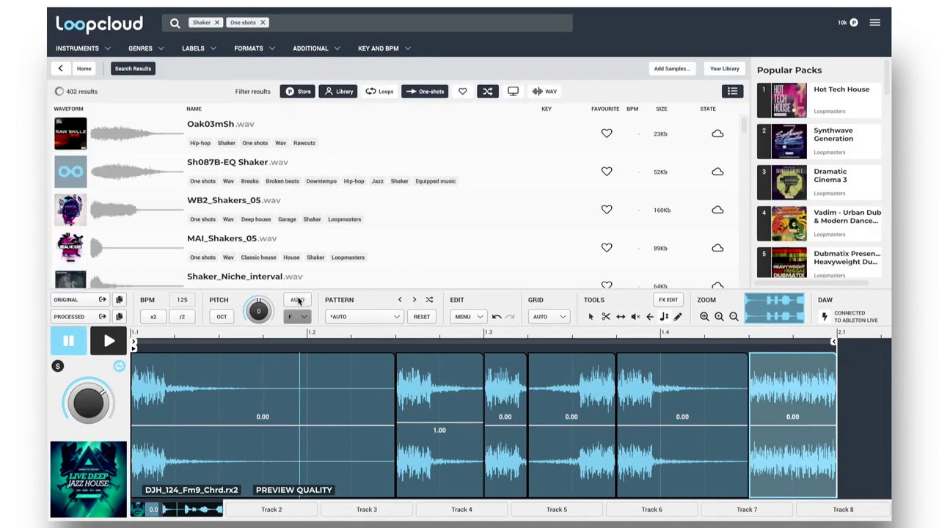
# Apply the Shaker 1 factory pattern from the Hats and Shakers presets.
pyautogui.click(395, 318)
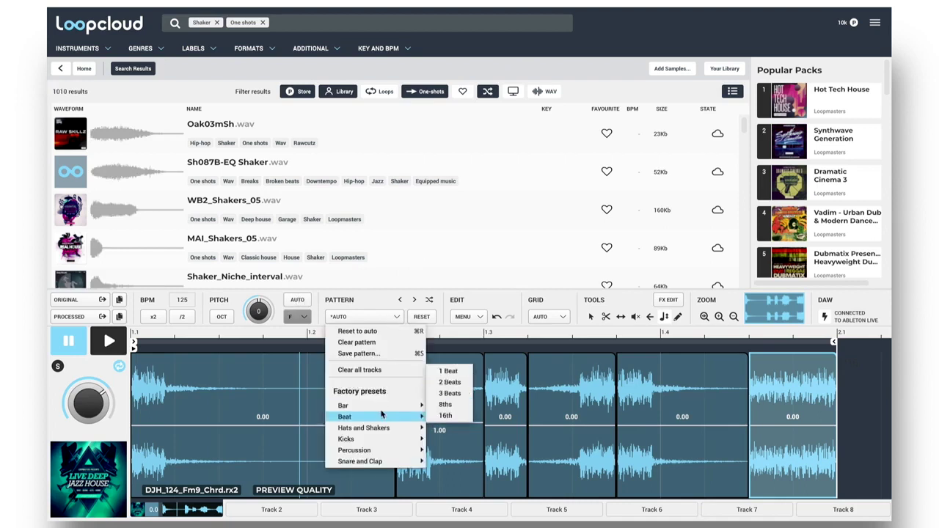
pyautogui.moveTo(378, 448)
pyautogui.moveTo(383, 427)
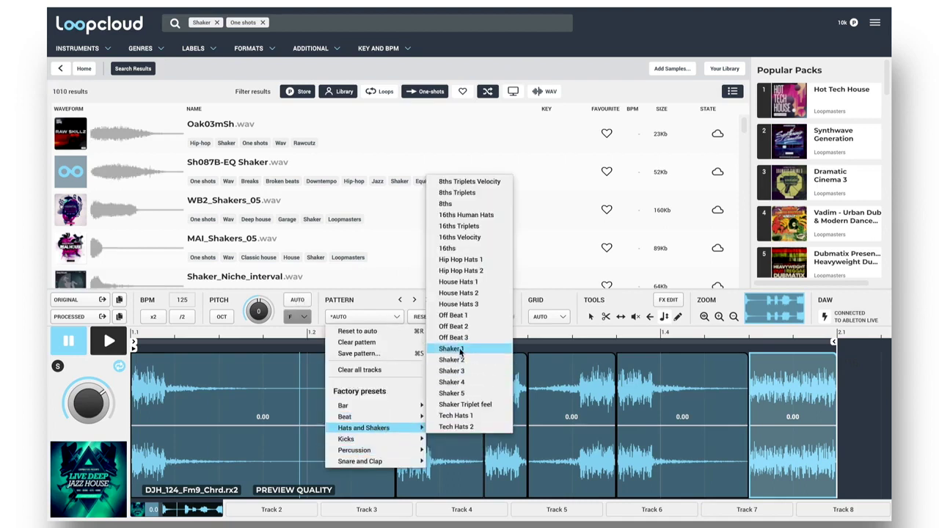
pyautogui.click(461, 353)
# Audition the shaker one-shots in order from Oak03mSh to Shaker_Niche_interval with the pattern applied.
pyautogui.click(228, 128)
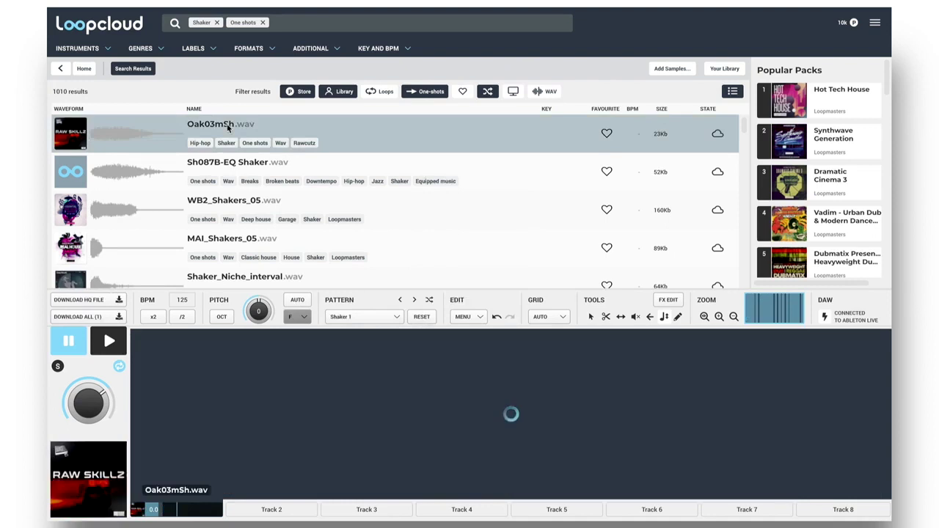
pyautogui.press('Down')
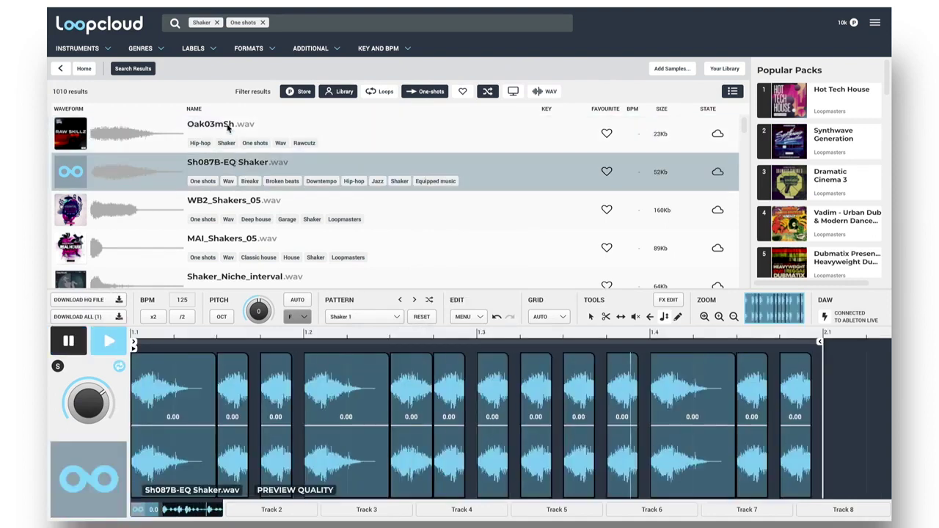
pyautogui.press('Down')
pyautogui.press('Down')
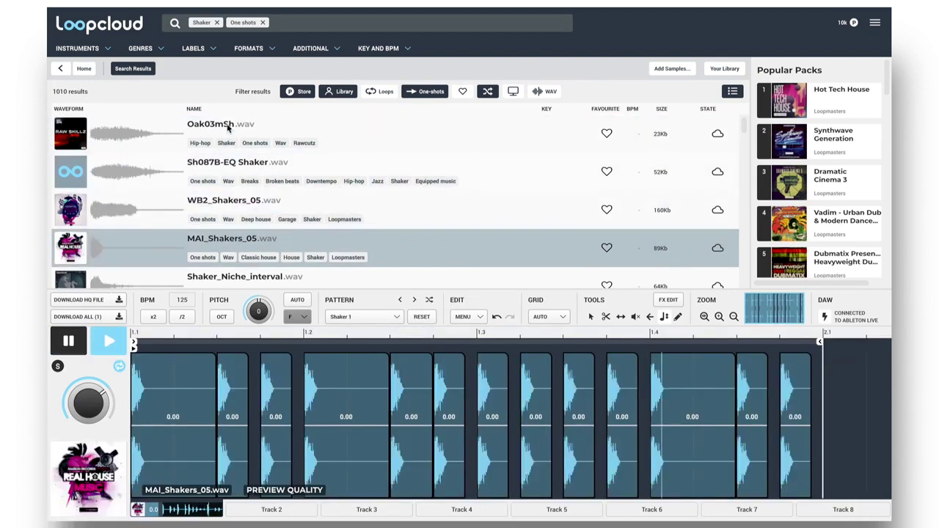
pyautogui.press('Down')
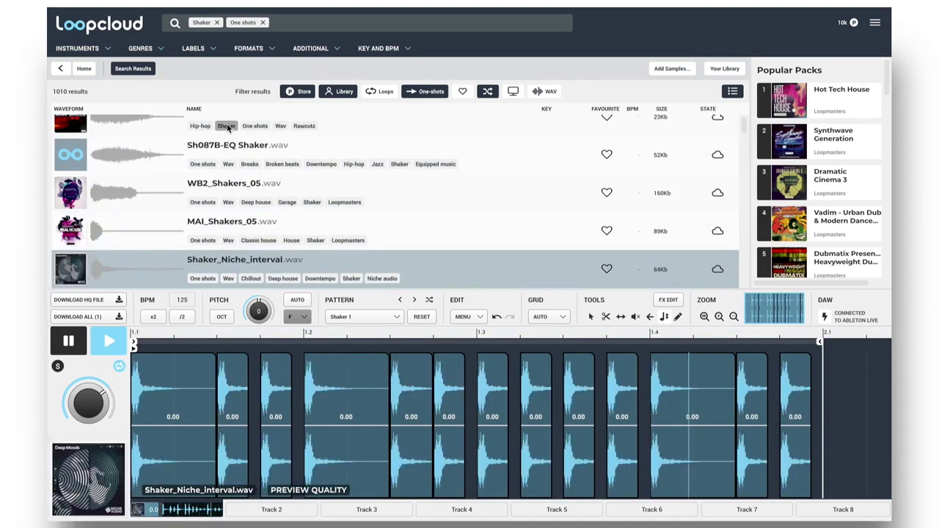
# Step through the shaker patterns up to Shaker 5.
pyautogui.click(415, 301)
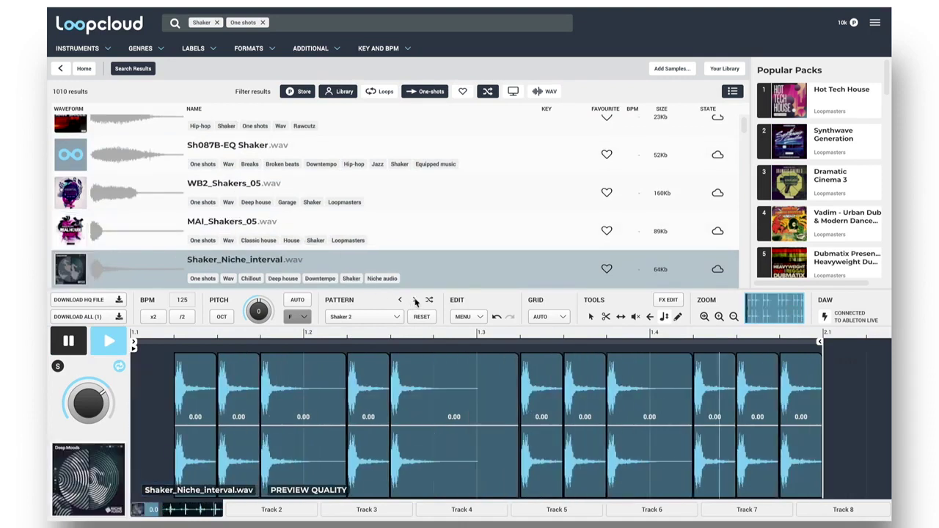
pyautogui.click(416, 301)
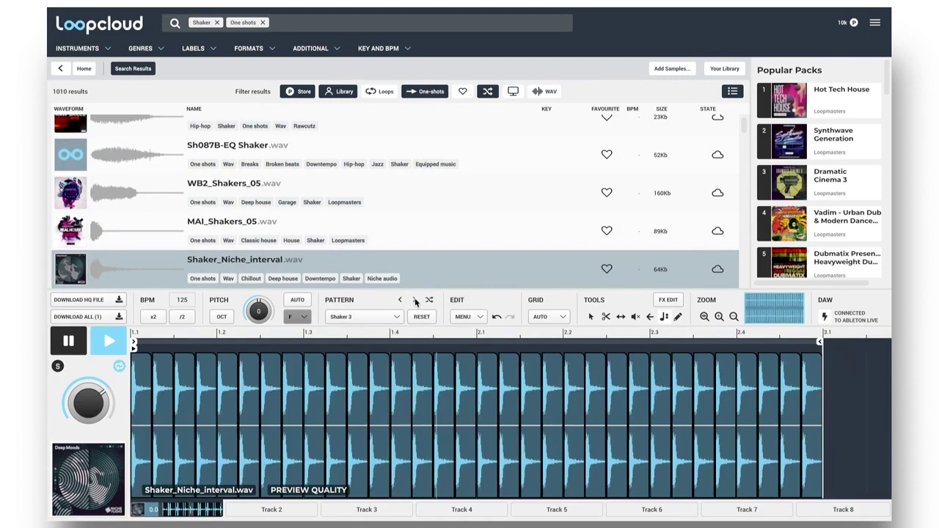
pyautogui.click(416, 301)
pyautogui.click(415, 301)
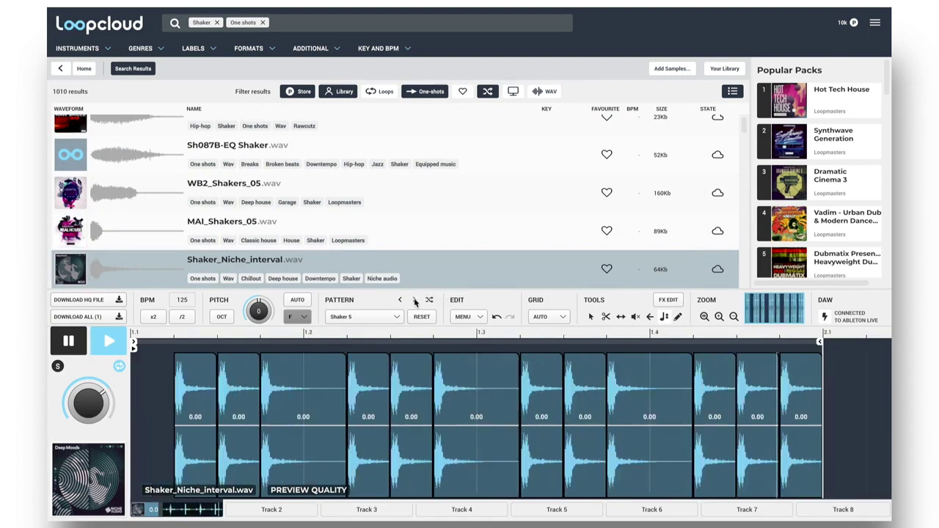
# Audition Shaker_Niche_fkc and DJMT42_Rels_Shaker_02, and load the Sh001B-EQ Shaker one-shot into the pattern.
pyautogui.scroll(-1, 240, 206)
pyautogui.click(240, 242)
pyautogui.scroll(-2, 240, 198)
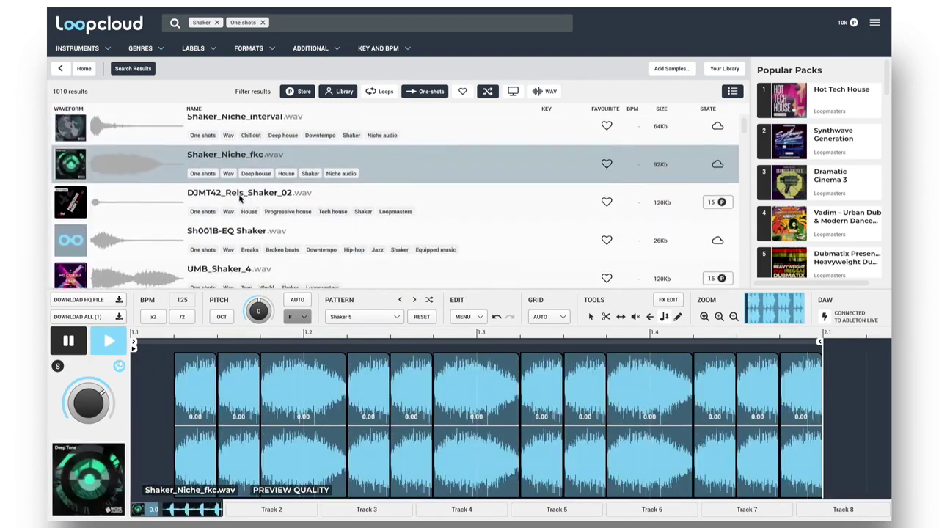
pyautogui.click(240, 200)
pyautogui.click(229, 231)
pyautogui.scroll(-1, 229, 231)
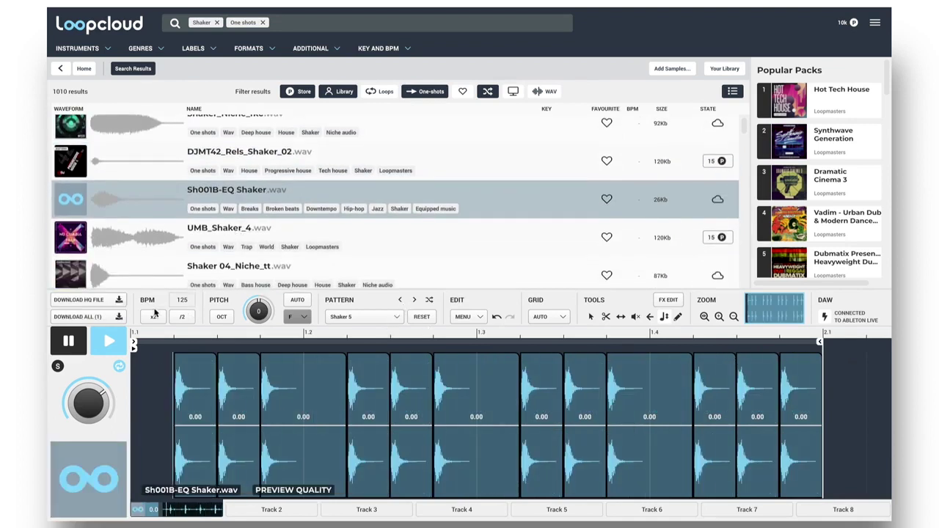
# Place the processed shaker loop in track 6's first clip slot in Ableton Live and launch it.
pyautogui.moveTo(104, 300)
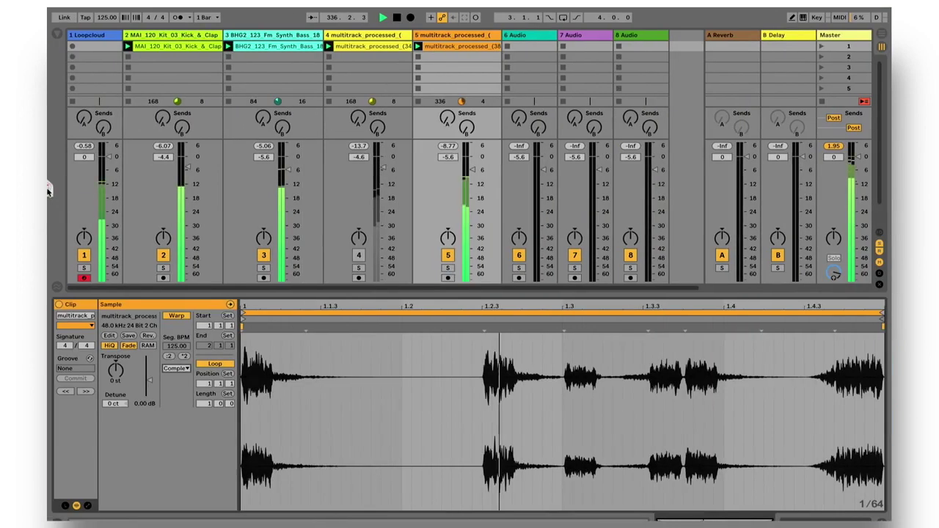
pyautogui.moveTo(46, 184); pyautogui.dragTo(526, 46)
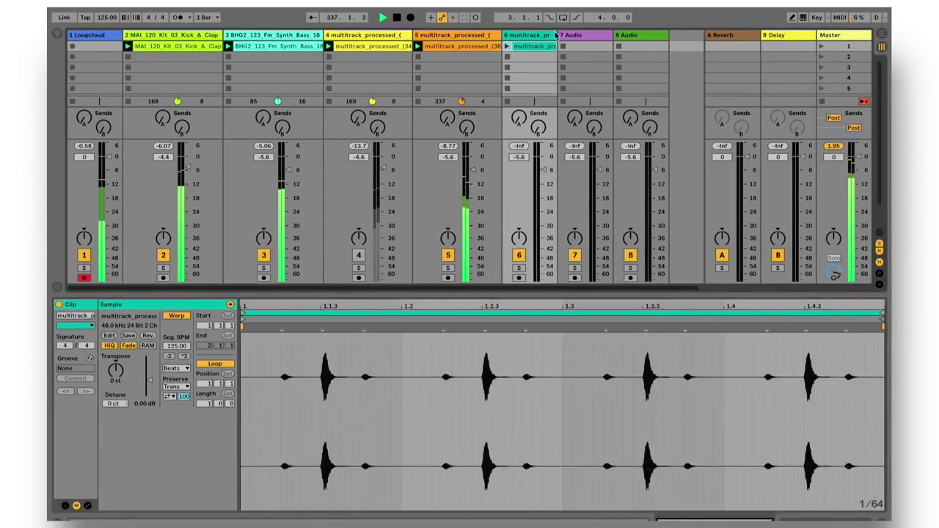
pyautogui.click(506, 46)
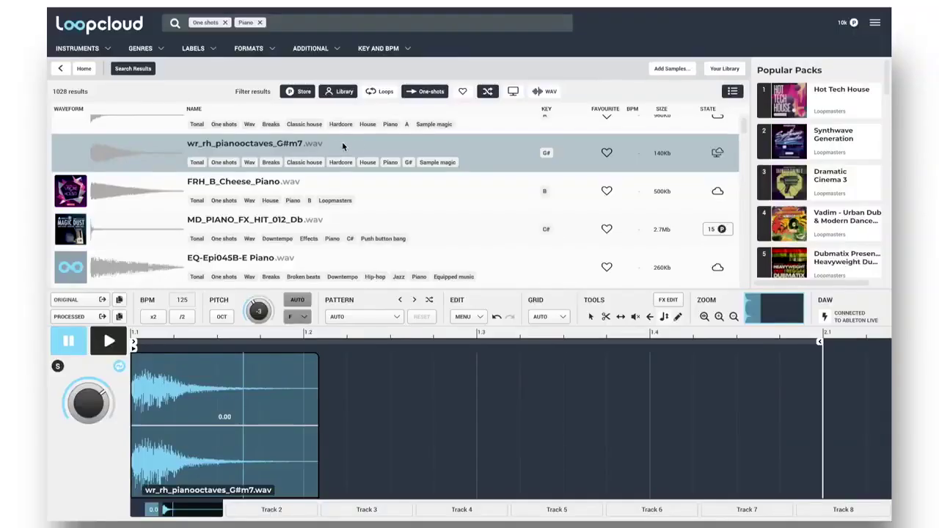
# Capture the played notes as a MIDI clip in Ableton Live and move it to the Simpler track's first slot.
pyautogui.hotkey('ctrl', 'Left')
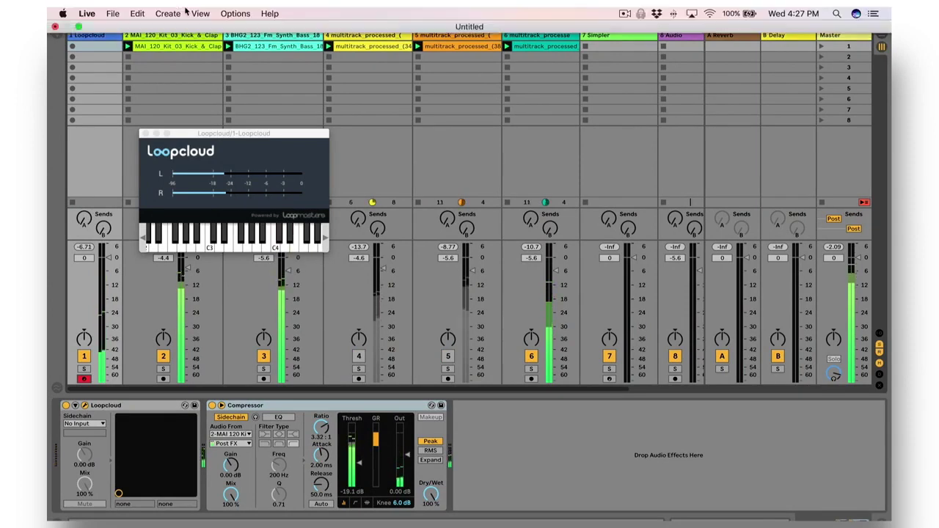
pyautogui.click(168, 13)
pyautogui.click(170, 50)
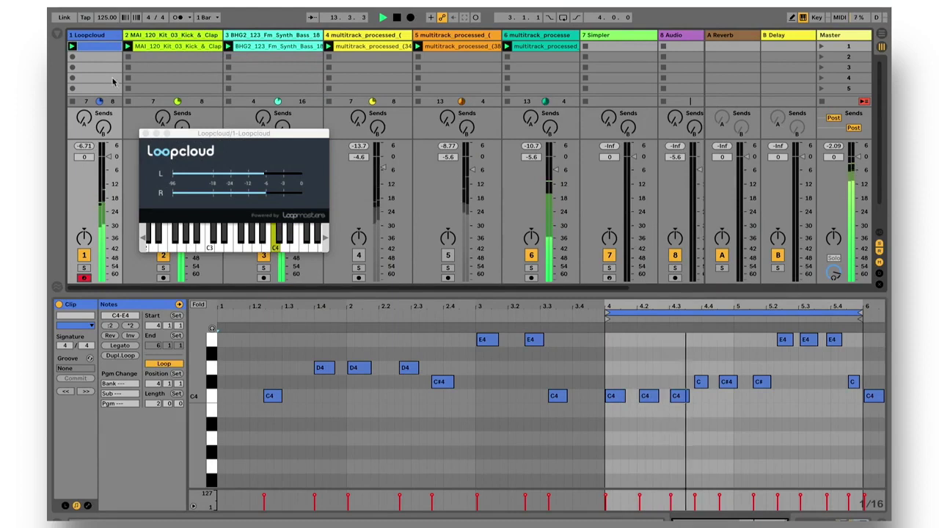
pyautogui.click(607, 47)
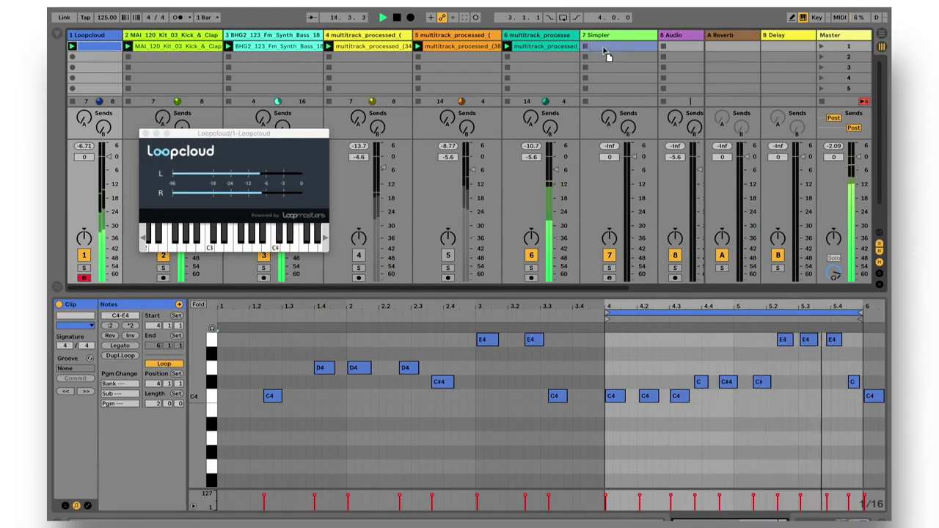
# Load the processed piano one-shot into Simpler on track 7 and open that track's MIDI clip.
pyautogui.click(607, 36)
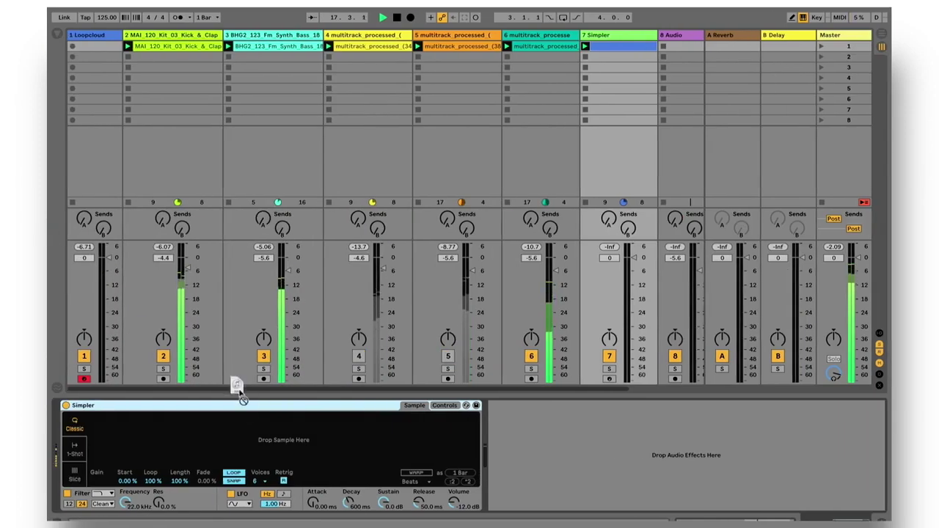
pyautogui.moveTo(235, 384); pyautogui.dragTo(247, 434)
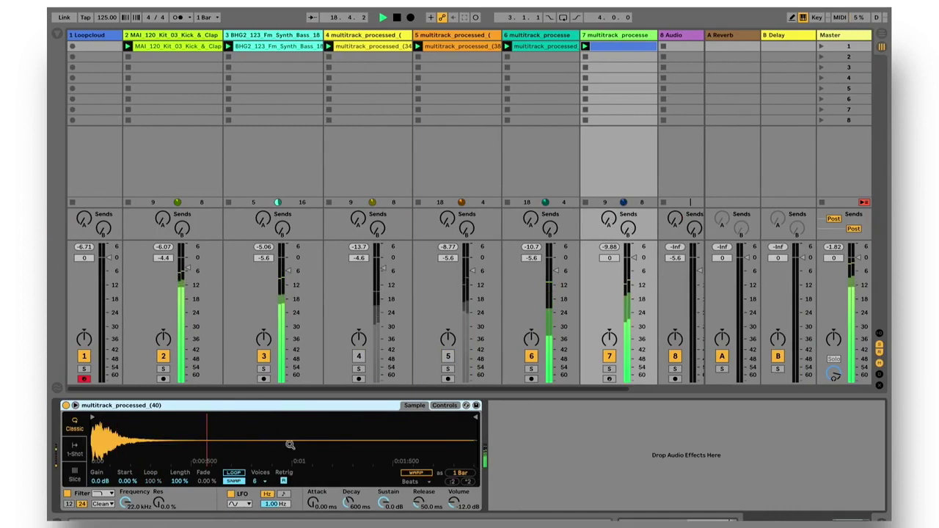
pyautogui.doubleClick(617, 45)
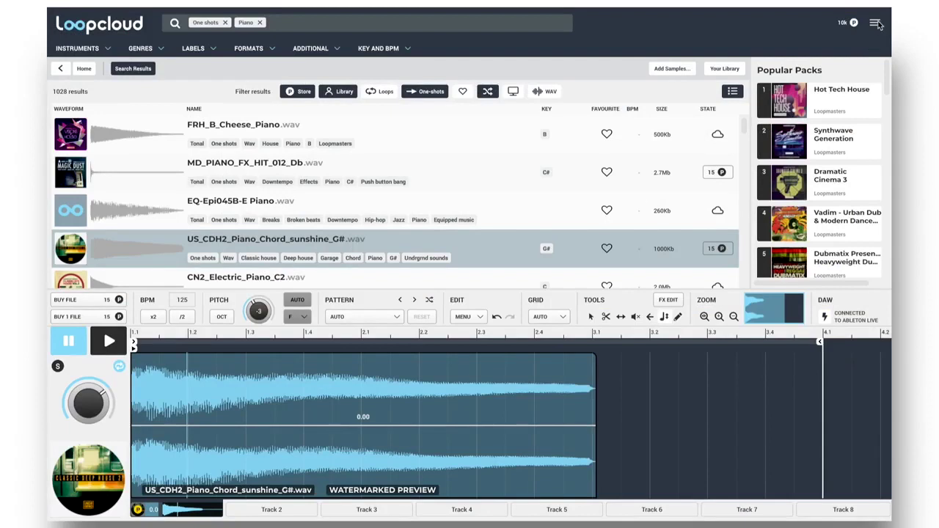
# Show Loopcloud's navigation history and audition earlier piano samples from it, including CN2_Electric_Piano_C2, FRH_B_Cheese_Piano and DNF_Chunly_Piano_C2.
pyautogui.click(876, 23)
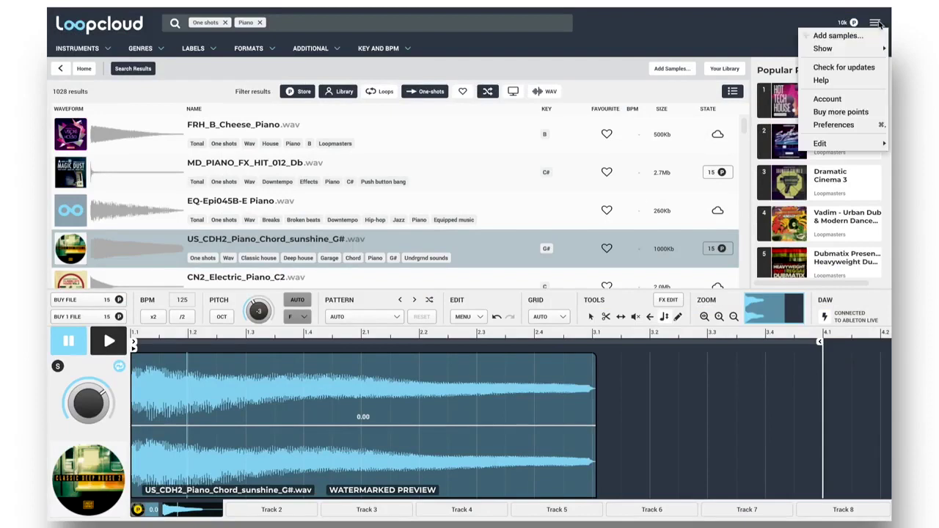
pyautogui.moveTo(843, 50)
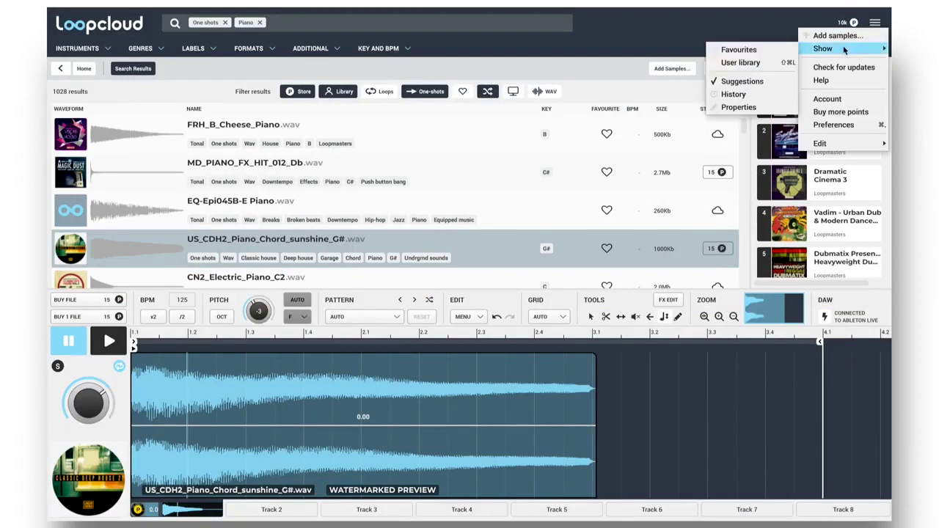
pyautogui.click(733, 95)
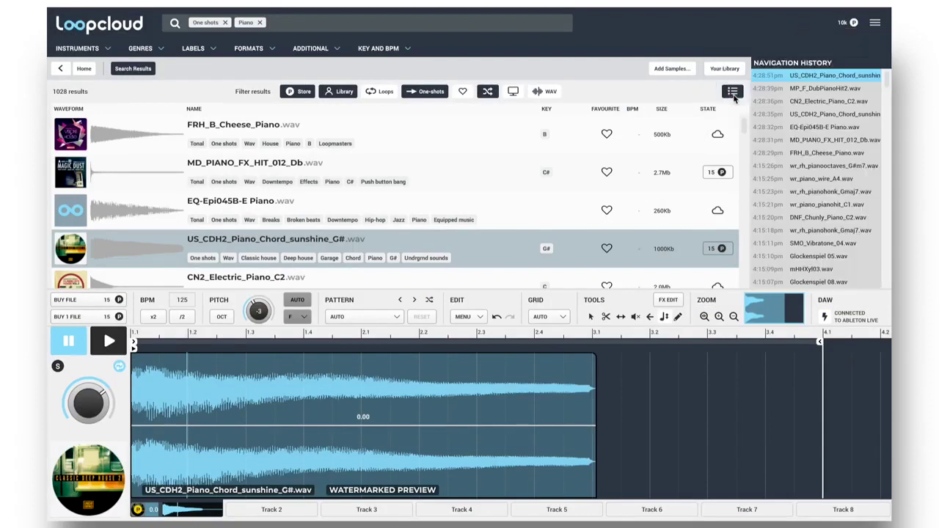
pyautogui.click(816, 103)
pyautogui.scroll(-1, 814, 117)
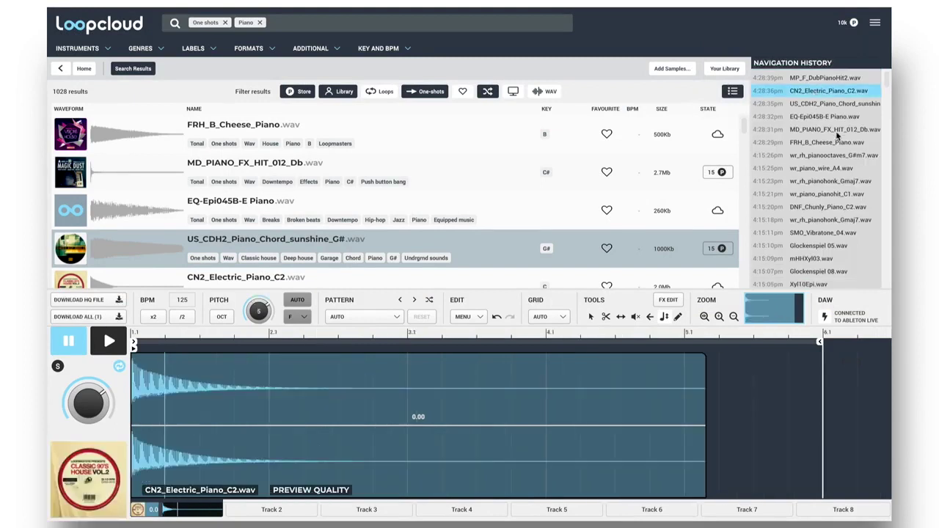
pyautogui.click(820, 142)
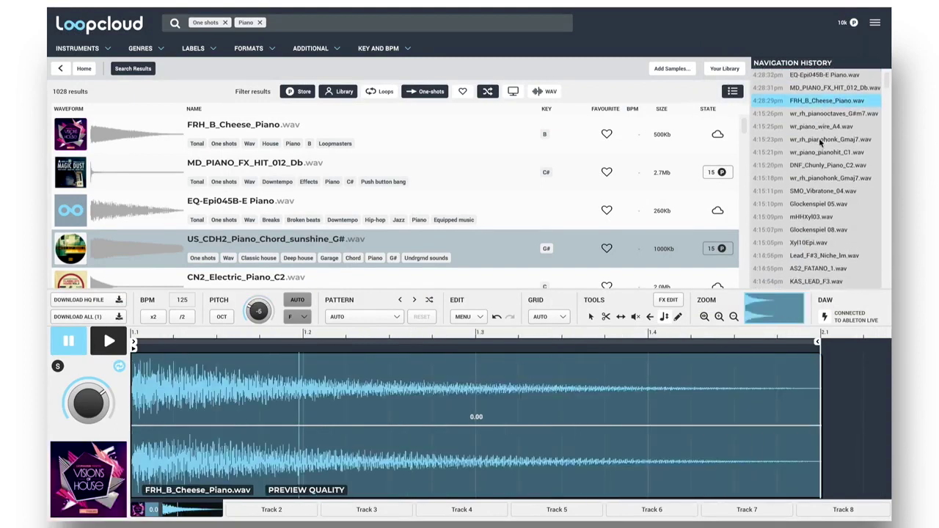
pyautogui.click(823, 149)
pyautogui.scroll(-2, 809, 152)
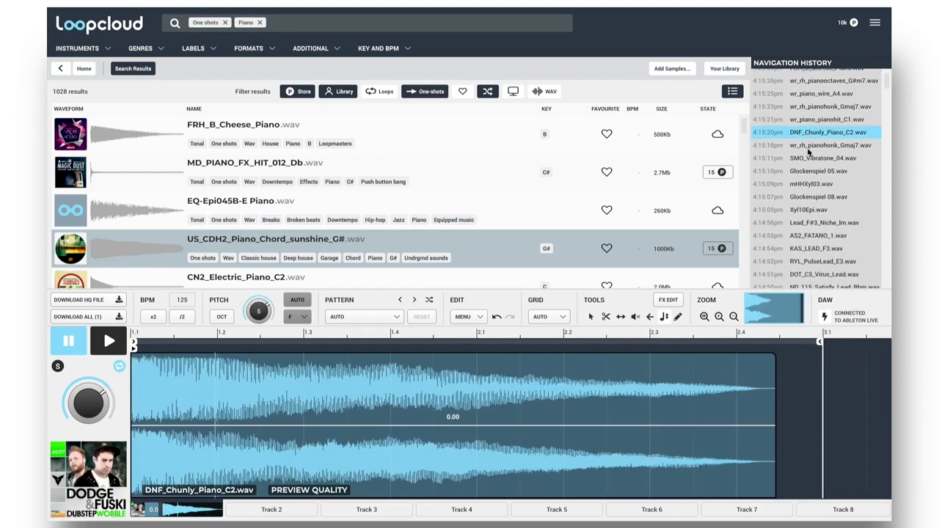
pyautogui.click(809, 150)
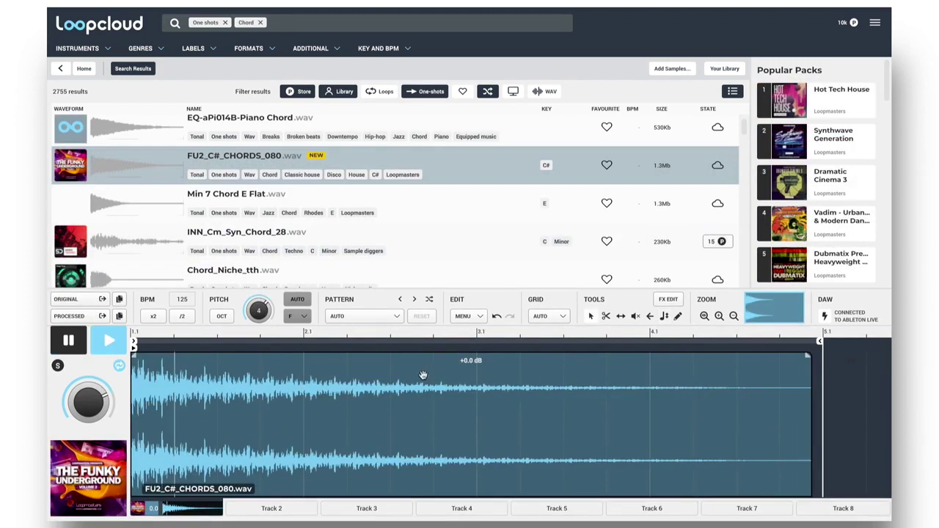
# Apply the 1 Bar factory pattern to FU2_C#_CHORDS_080 and delete its full-length slice from the waveform editor.
pyautogui.click(394, 317)
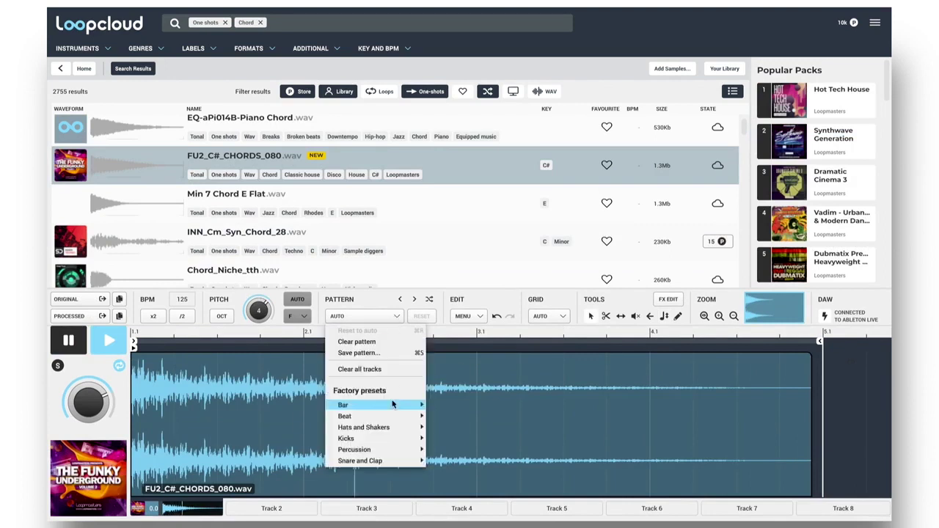
pyautogui.moveTo(418, 405)
pyautogui.click(446, 371)
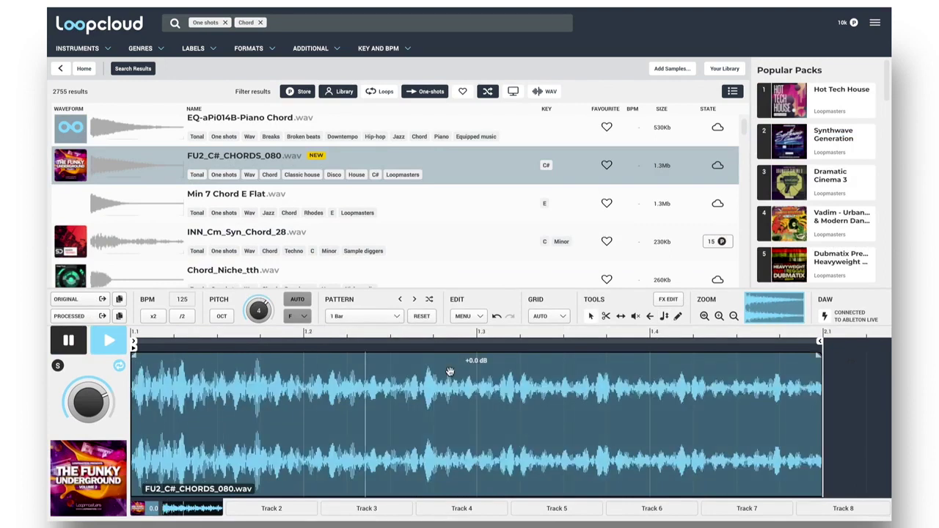
pyautogui.click(433, 372)
pyautogui.press('Delete')
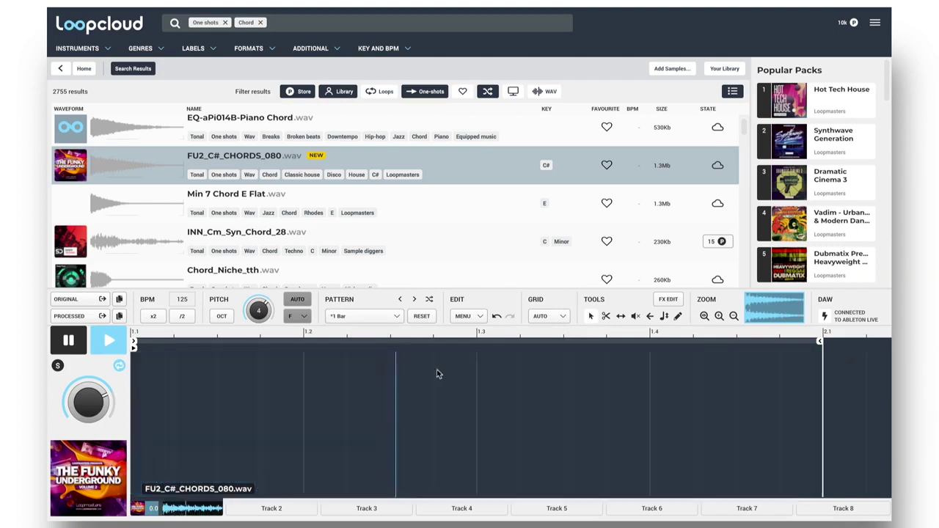
# Draw five short chord slices with the pencil tool in a syncopated rhythm across the empty one-bar pattern.
pyautogui.click(678, 317)
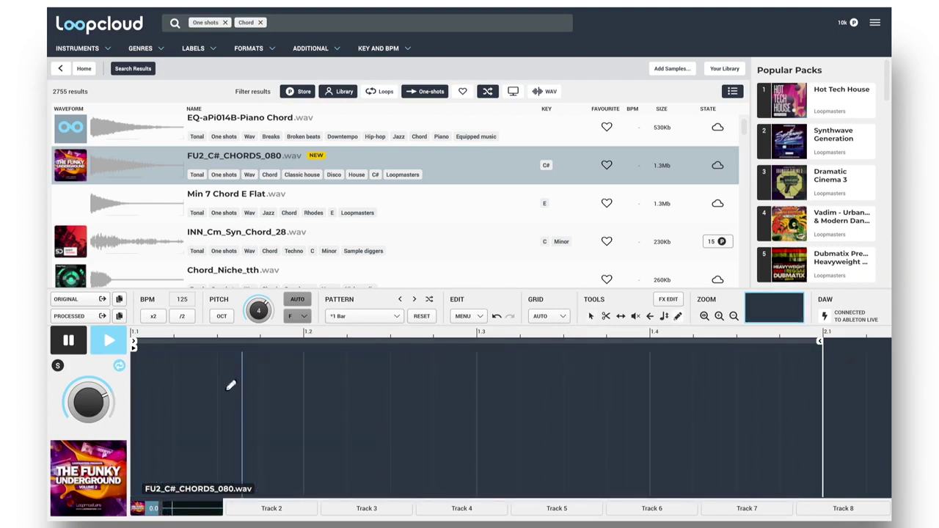
pyautogui.click(154, 393)
pyautogui.click(278, 392)
pyautogui.click(411, 388)
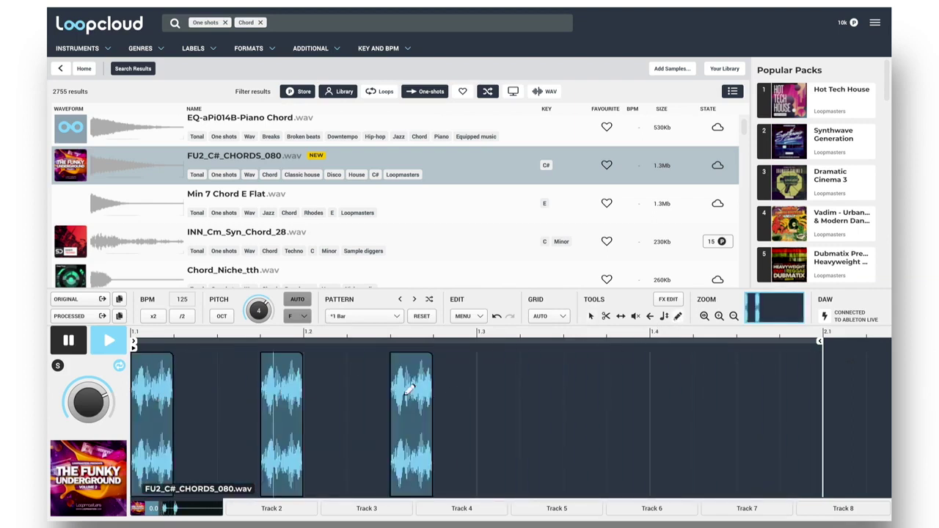
pyautogui.click(595, 382)
pyautogui.click(732, 378)
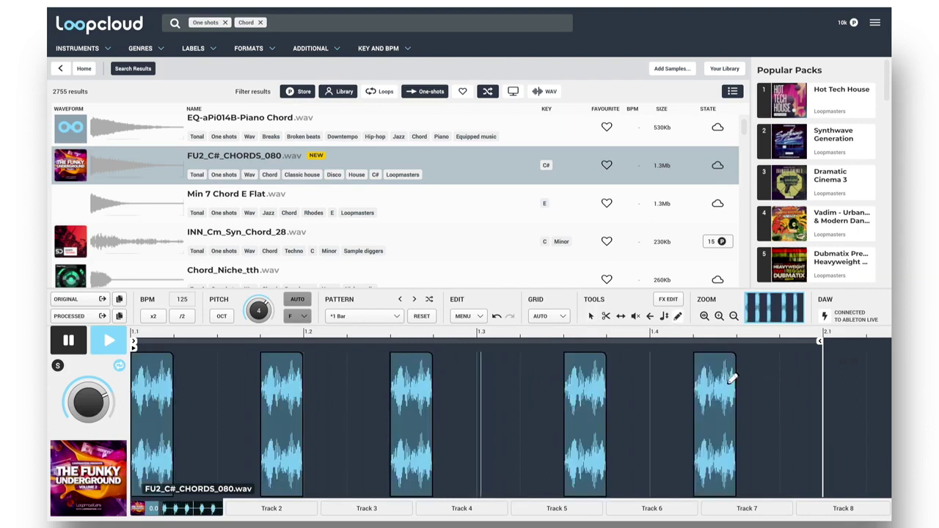
# Open the effects editor, add a Delay with the default preset and switch its time from free to sync.
pyautogui.click(668, 300)
pyautogui.click(881, 268)
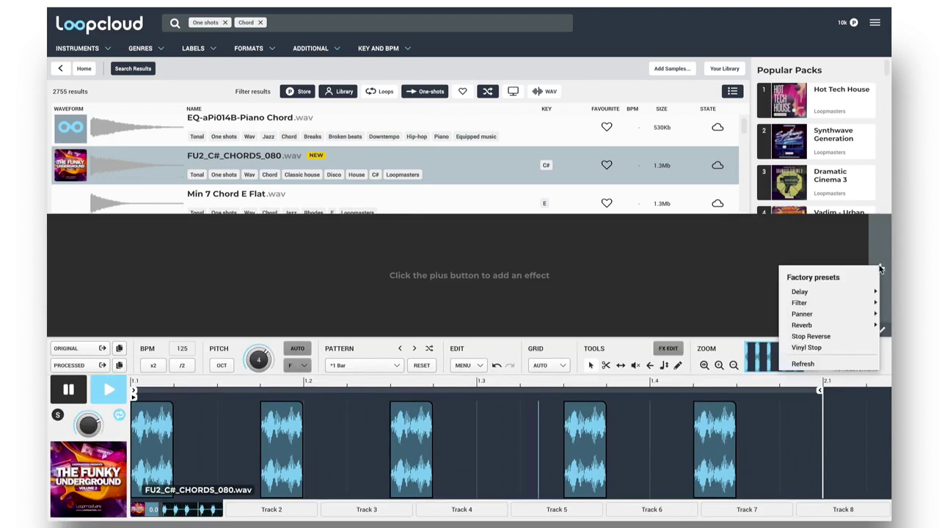
pyautogui.moveTo(805, 294)
pyautogui.click(751, 274)
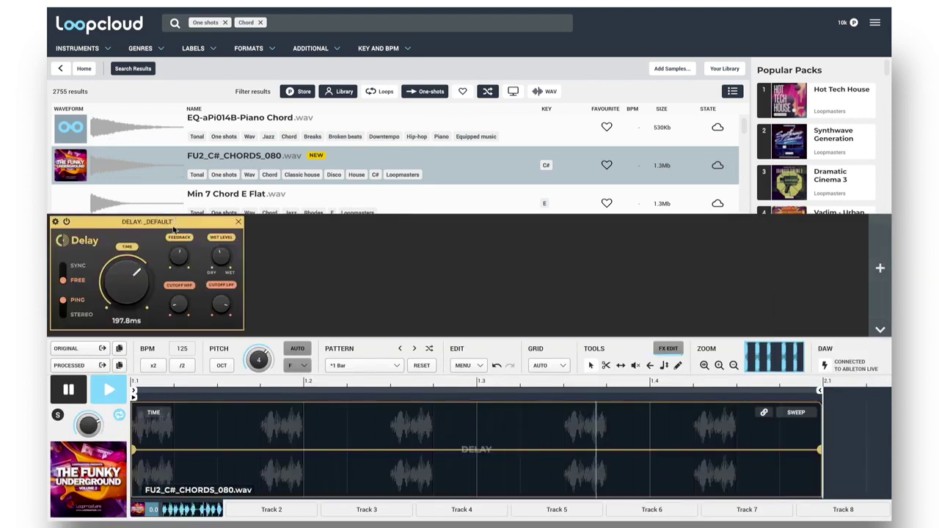
pyautogui.click(71, 272)
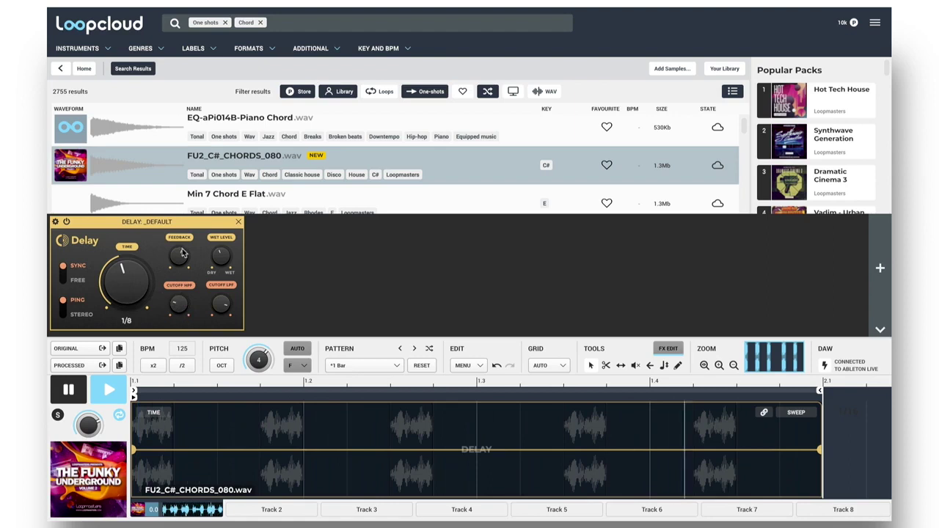
# Add a Reverb with the default preset after the Delay in the effects chain.
pyautogui.click(882, 269)
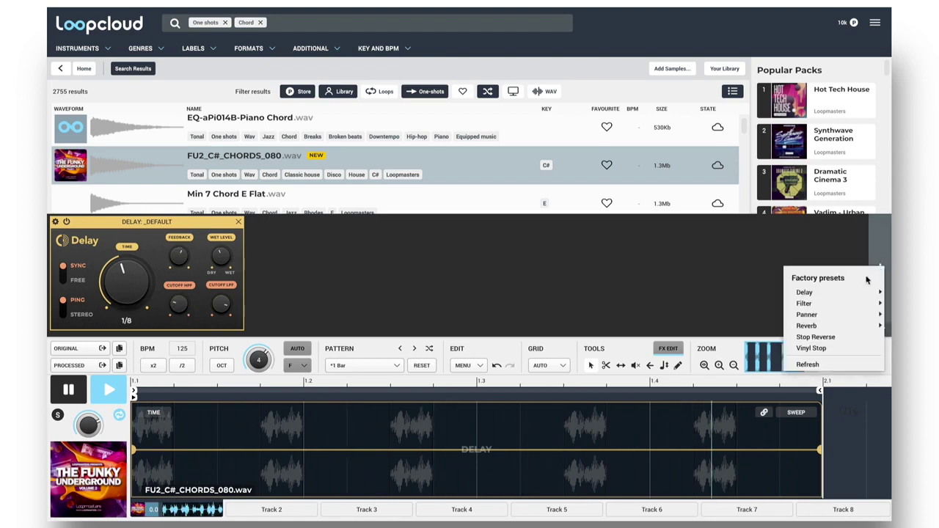
pyautogui.moveTo(807, 325)
pyautogui.click(753, 325)
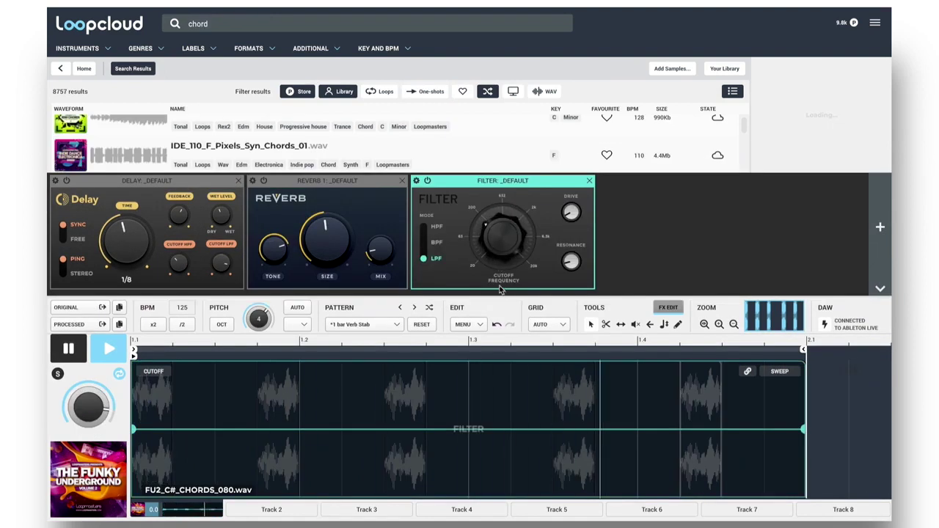
# Split the Filter's cutoff automation at 1.3 and midway to 1.4, and raise the cutoff at the bar's start and end.
pyautogui.click(461, 440)
pyautogui.moveTo(160, 429); pyautogui.dragTo(156, 365)
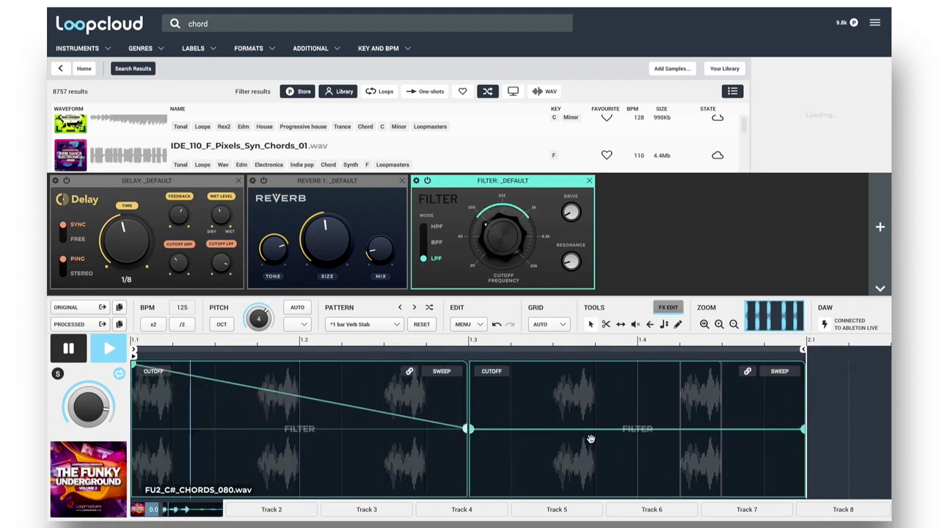
pyautogui.click(552, 443)
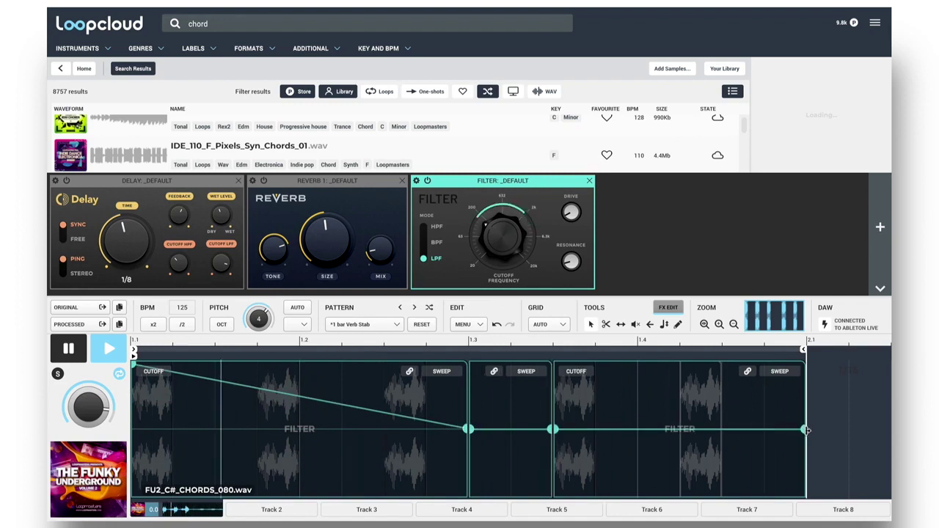
pyautogui.moveTo(802, 430); pyautogui.dragTo(803, 371)
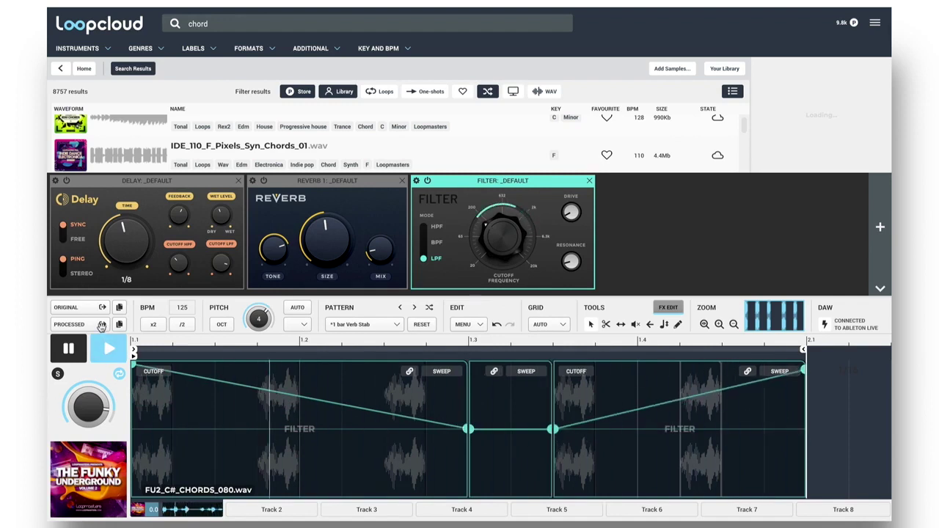
# Place the processed chord loop in track 8's first clip slot in Ableton Live, launch it and toggle the track's solo.
pyautogui.moveTo(101, 326); pyautogui.dragTo(623, 48)
pyautogui.click(622, 47)
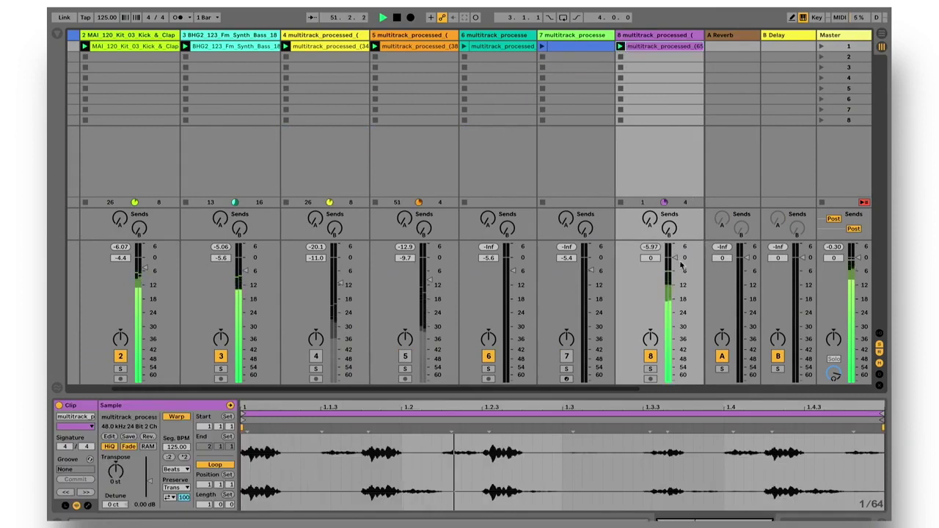
pyautogui.click(650, 368)
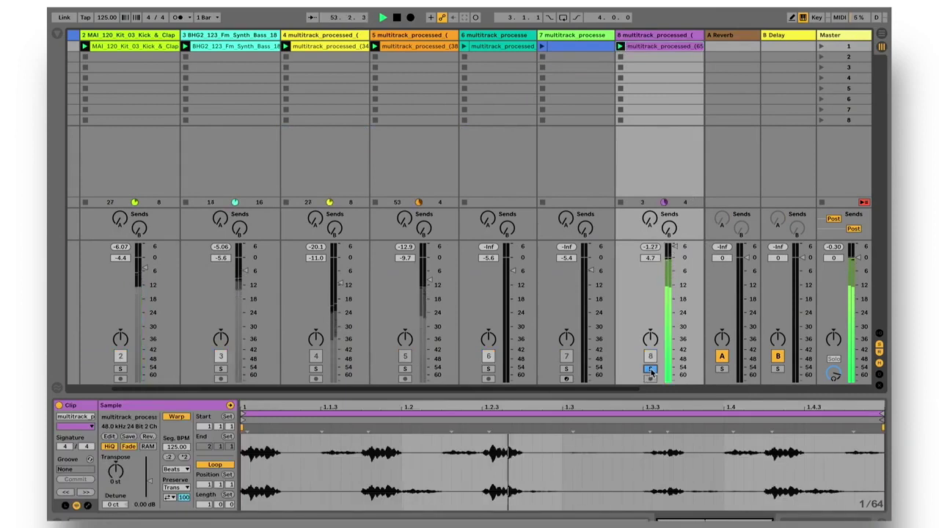
pyautogui.click(650, 368)
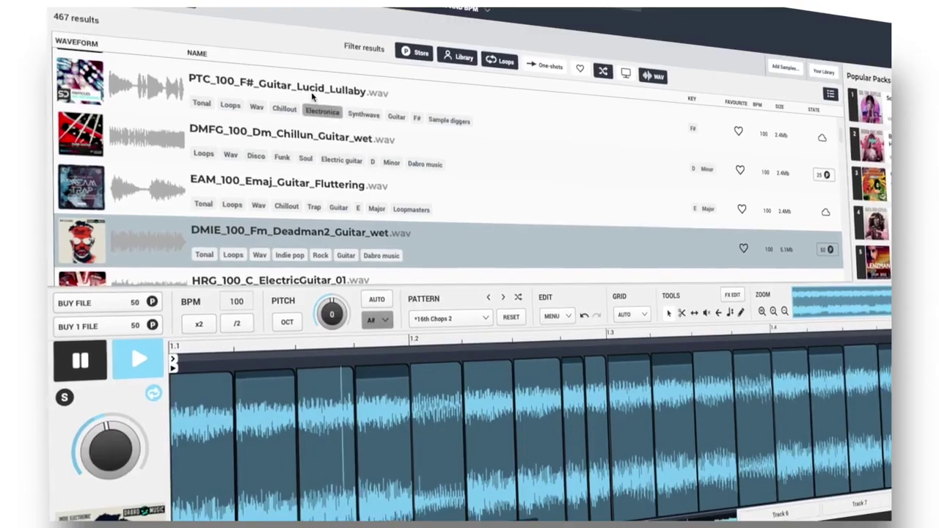
# In Loopcloud, audition PTC_100_F#_Guitar_Lucid_Lullaby and EAM_100_Emaj_Guitar_Fluttering with the 16th Chops 2 pattern, and set the latter's pitch to -3.
pyautogui.click(312, 95)
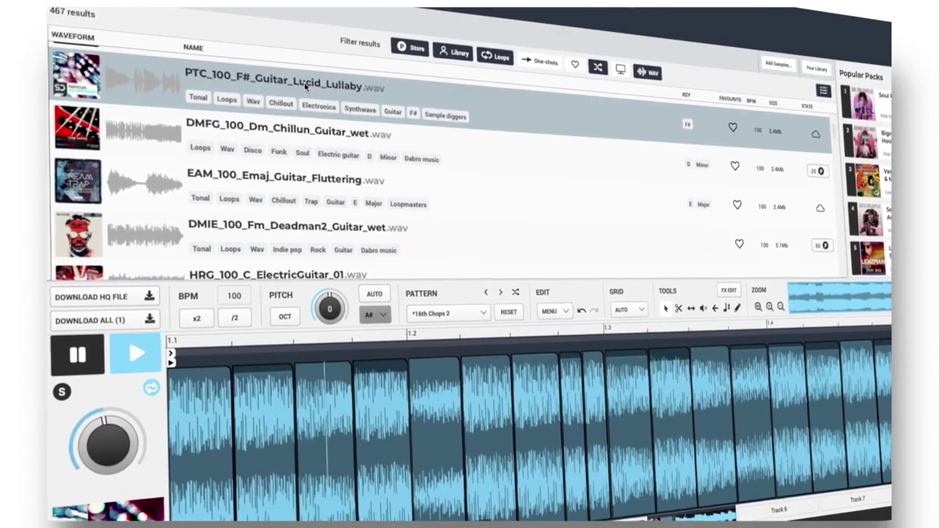
pyautogui.click(315, 178)
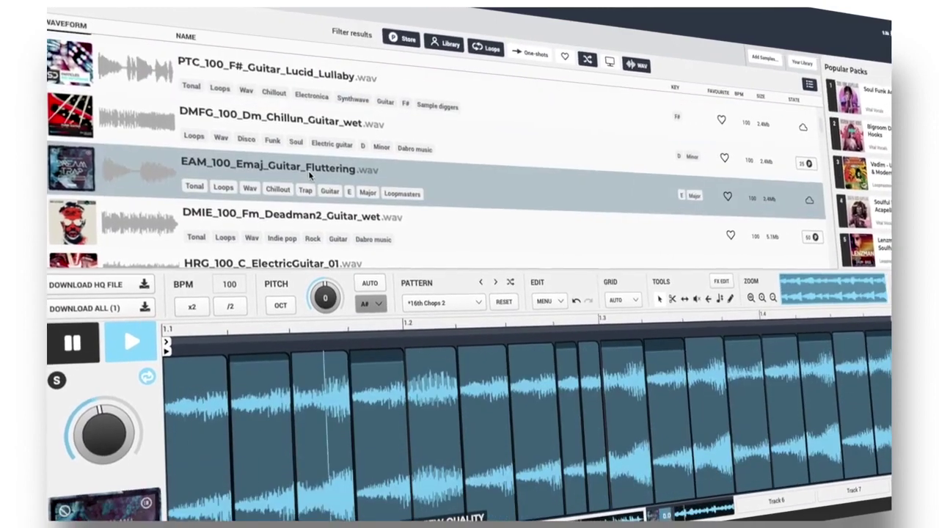
pyautogui.moveTo(320, 286); pyautogui.dragTo(318, 300)
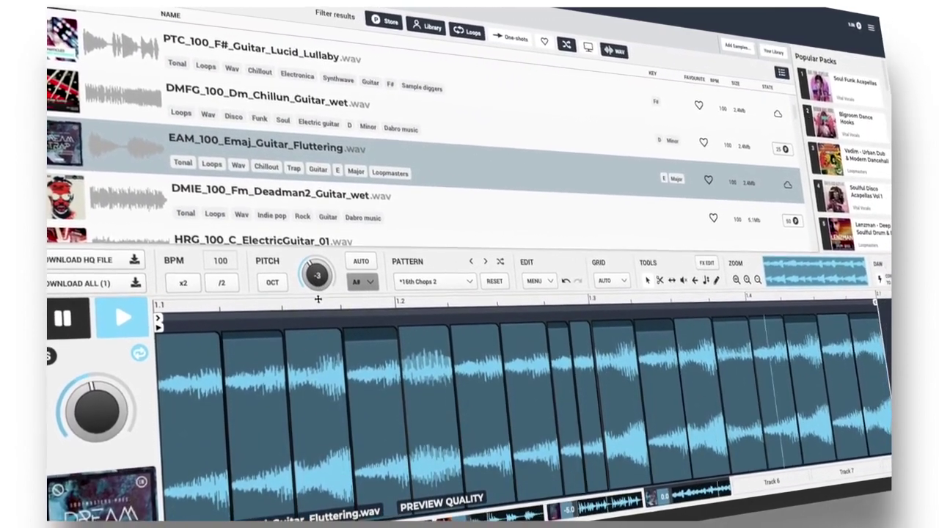
pyautogui.moveTo(517, 356)
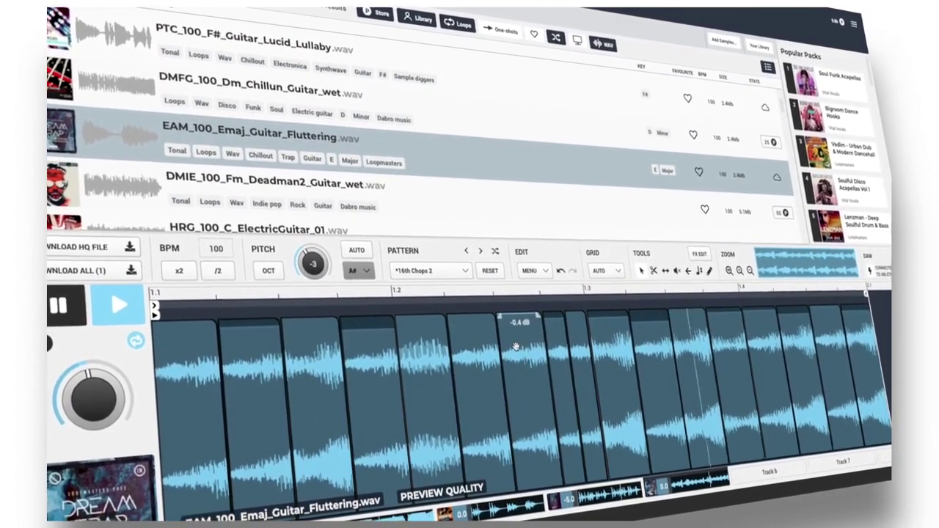